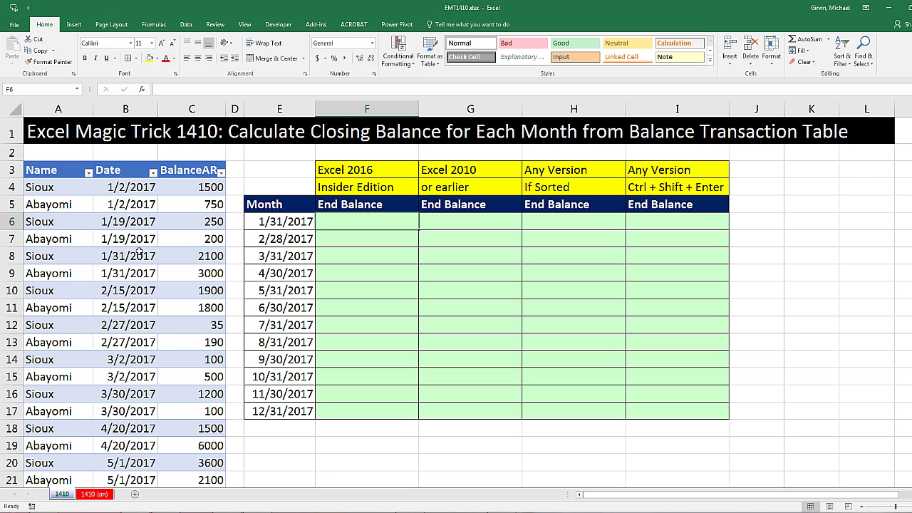
Step: Survey the transaction table, highlighting the January transactions and the two 1/31/2017 balances
left_click(65, 189)
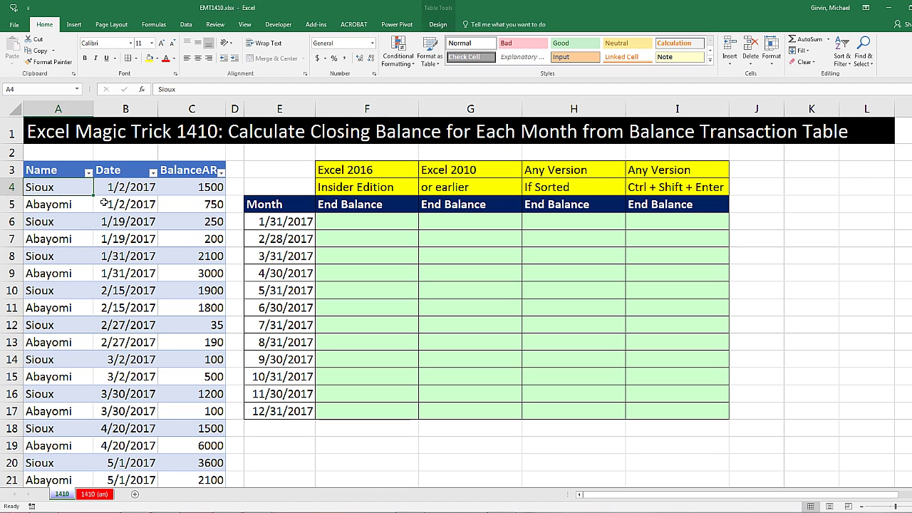
key("ctrl+Down")
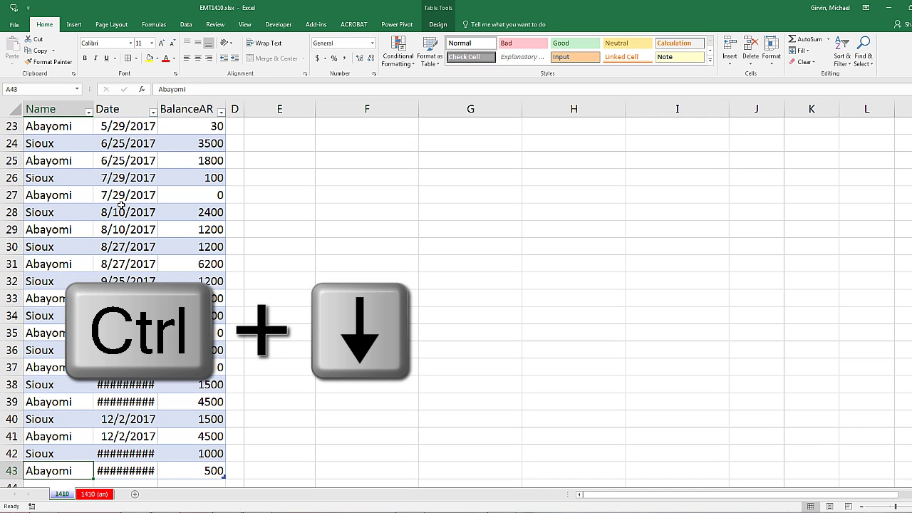
key("ctrl+Up")
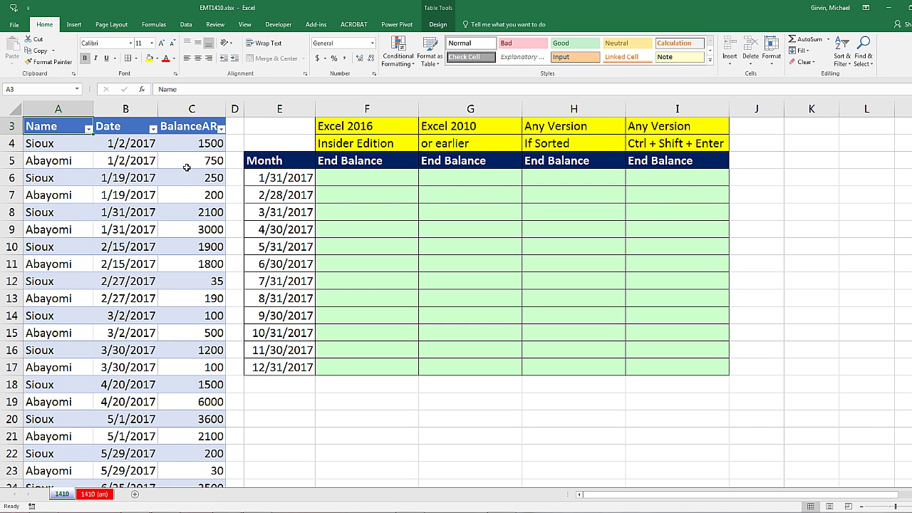
left_click_drag(60, 142, 190, 231)
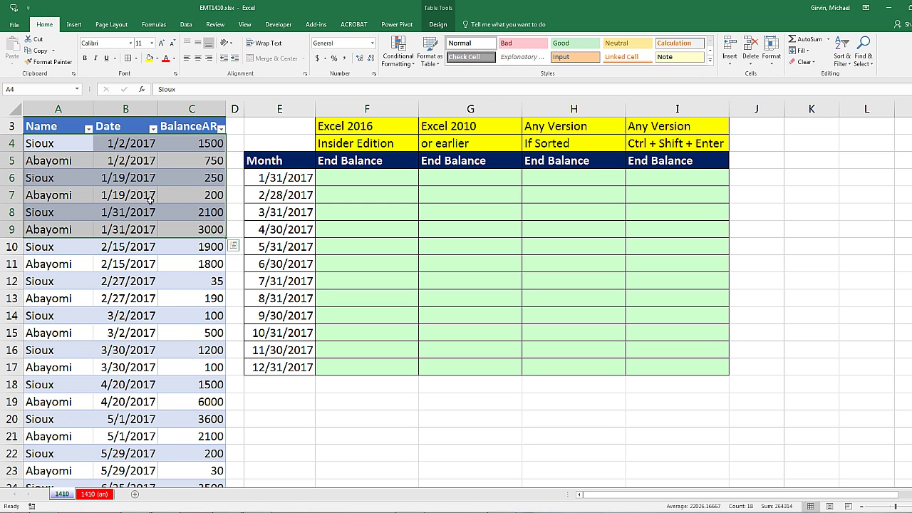
left_click_drag(187, 214, 196, 233)
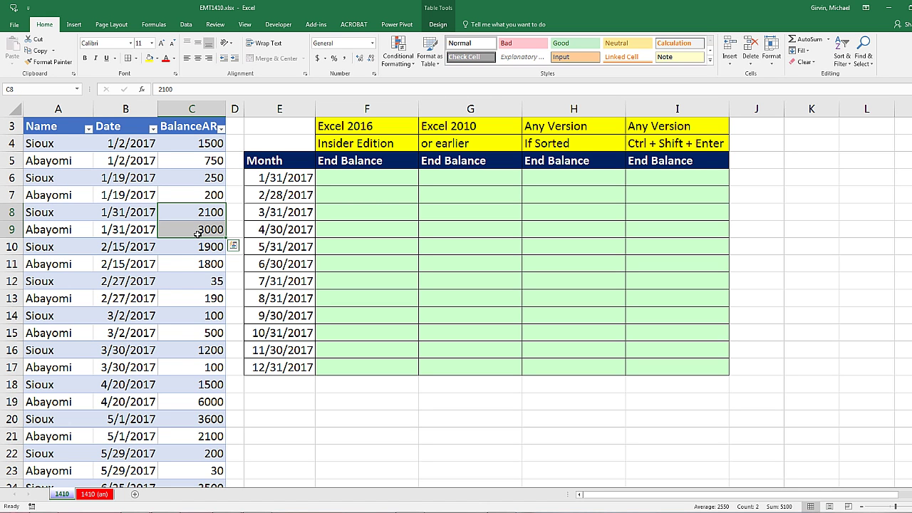
left_click(343, 182)
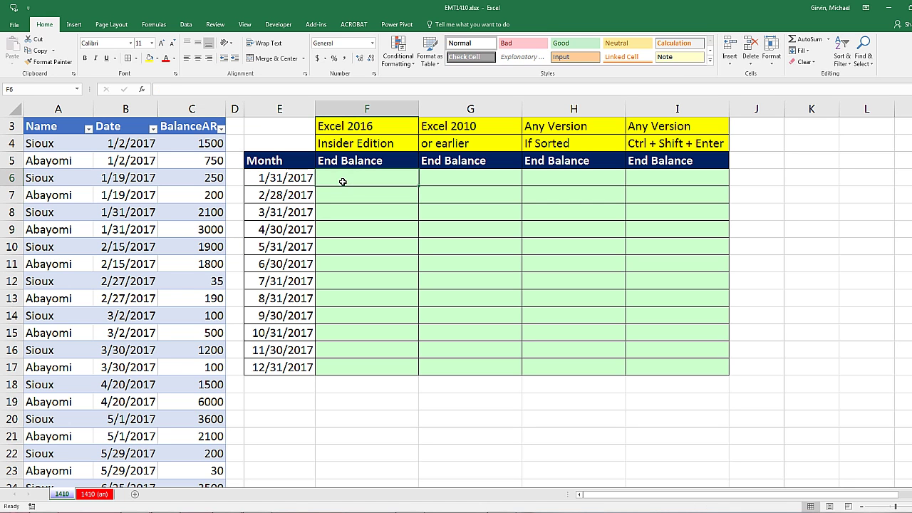
left_click(306, 196)
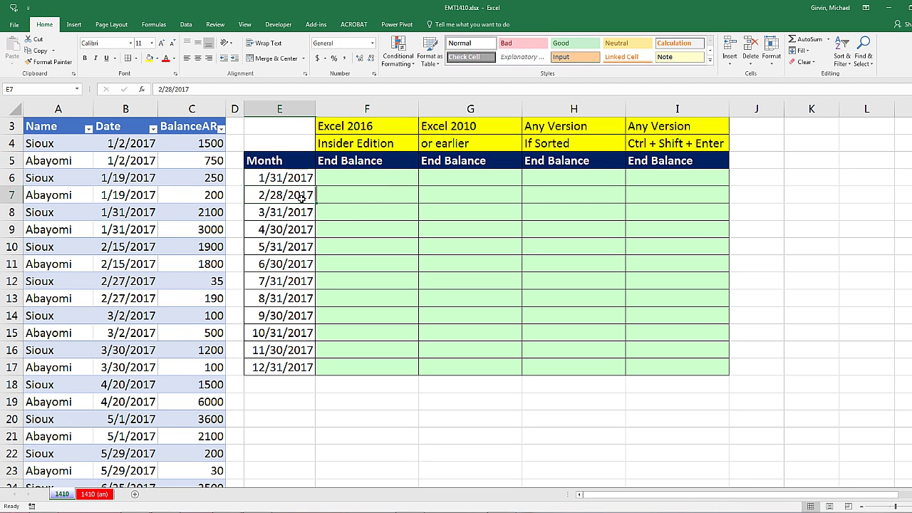
left_click(292, 211)
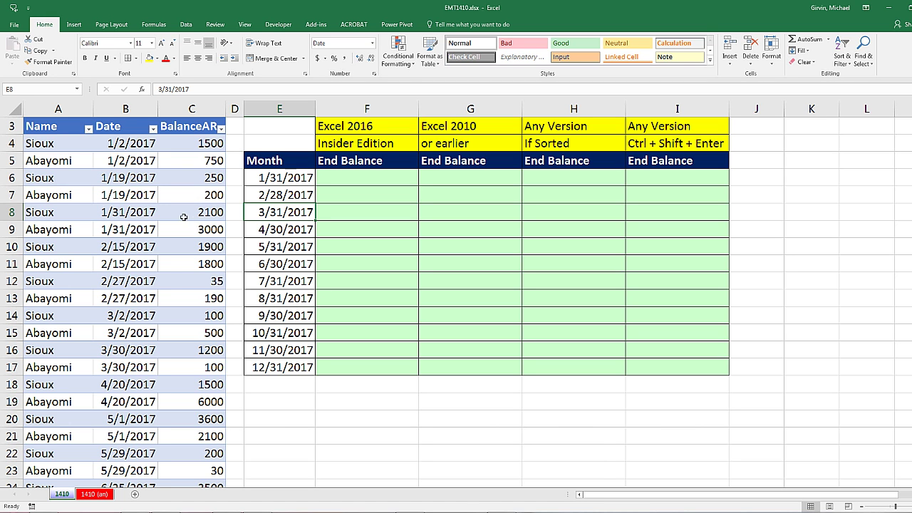
Step: Highlight the February transactions and the two 2/27/2017 balances against the month-end dates
left_click_drag(39, 248, 214, 298)
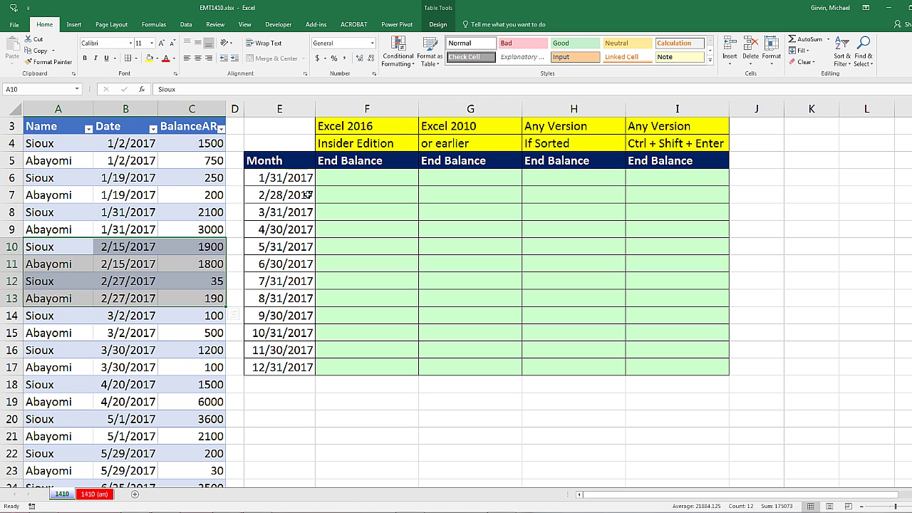
left_click_drag(56, 283, 204, 292)
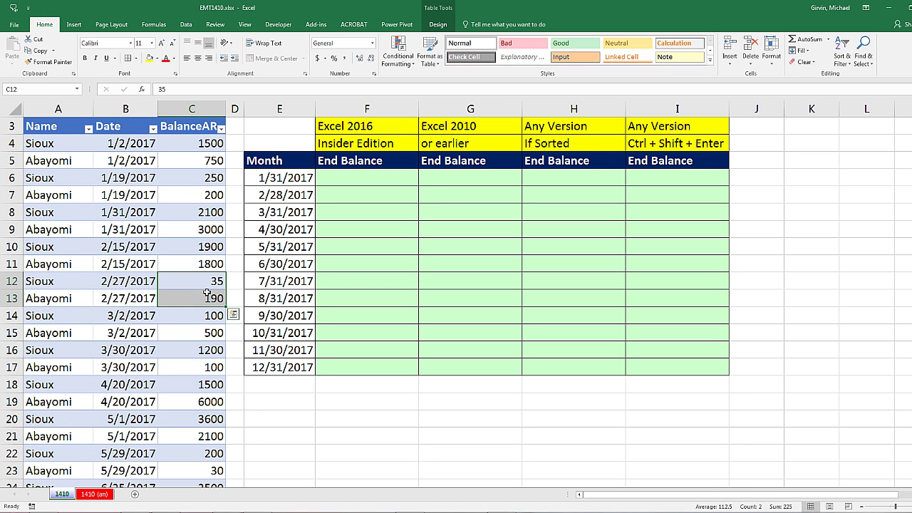
left_click(322, 175)
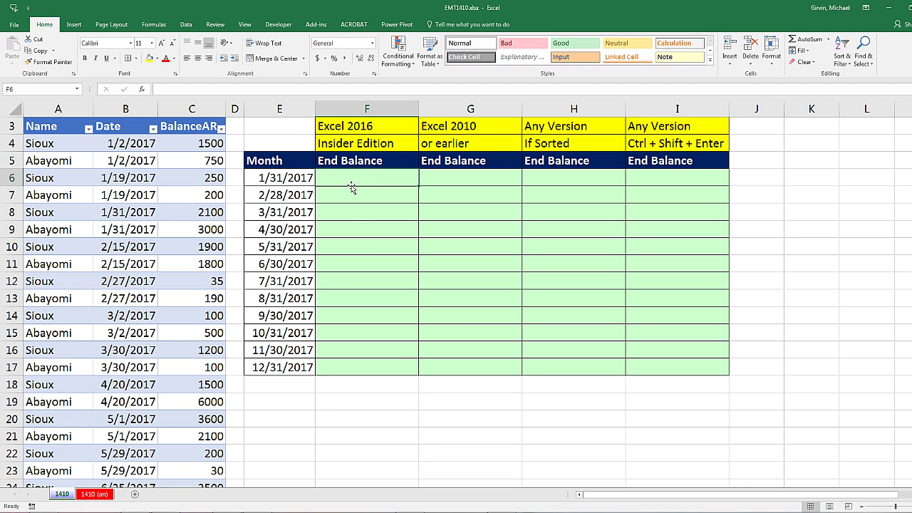
left_click(296, 178)
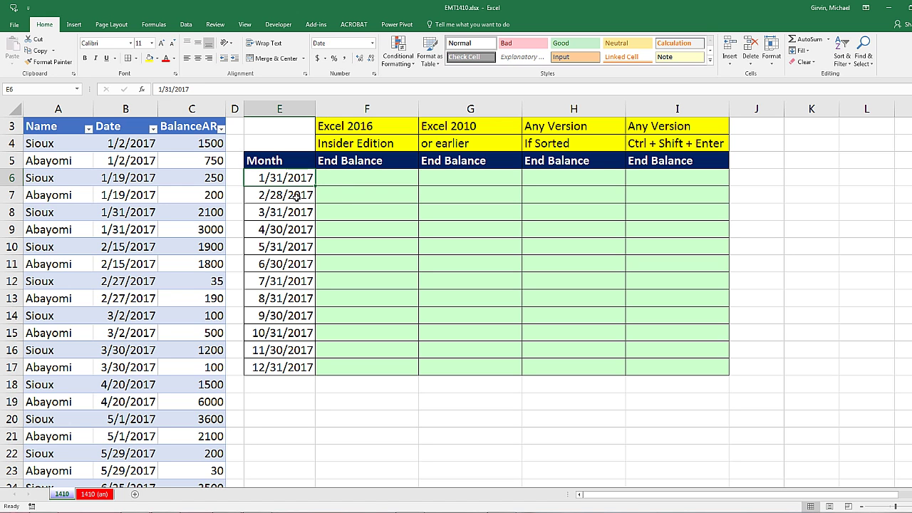
left_click(296, 199)
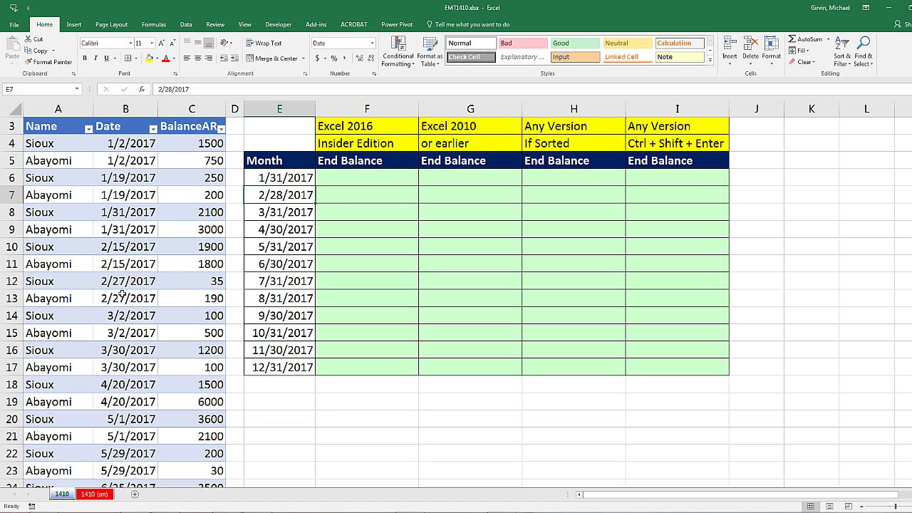
left_click(335, 183)
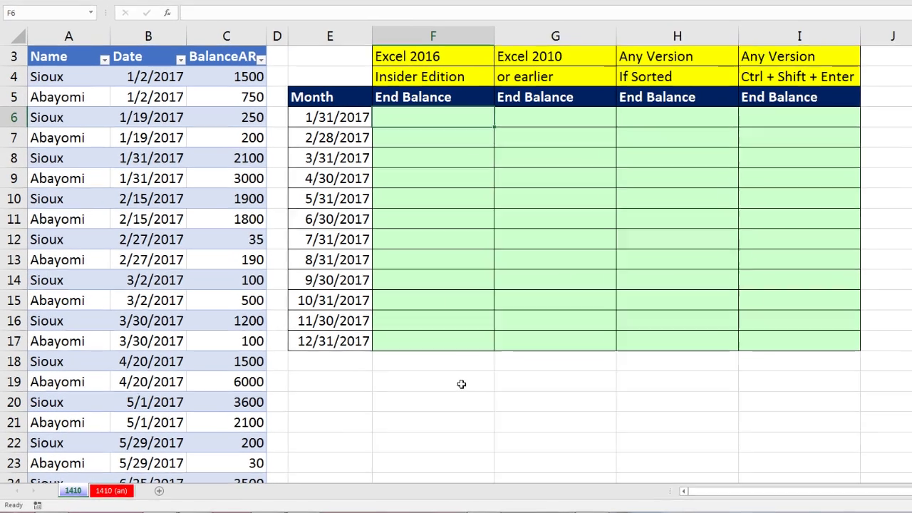
Step: Enter =MAXIFS(fBalances[Date],fBalances[Date],"<="&E6) in F6, returning 42766
type("=maxifs")
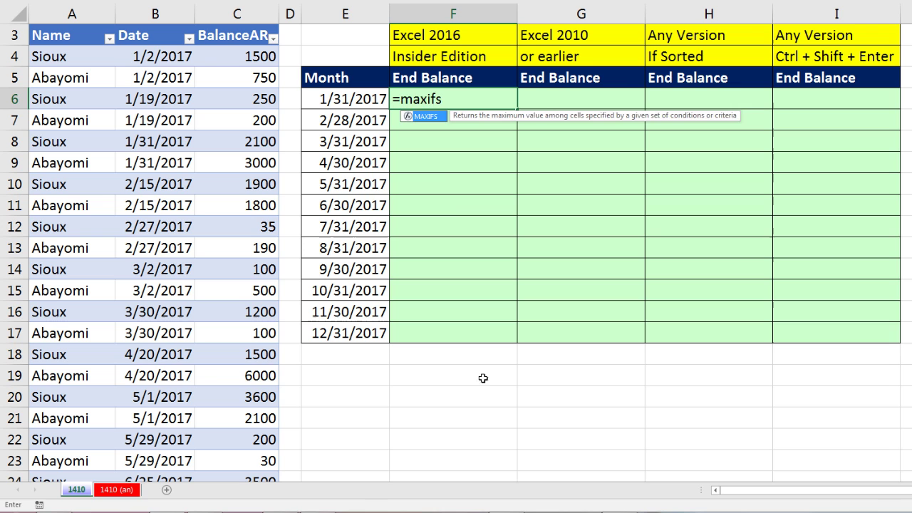
key("Tab")
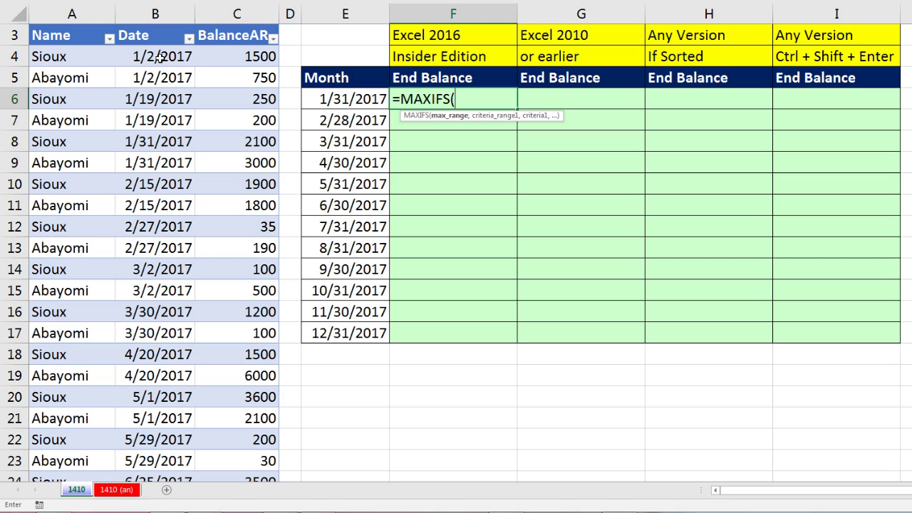
scroll(152, 178, "up", 1)
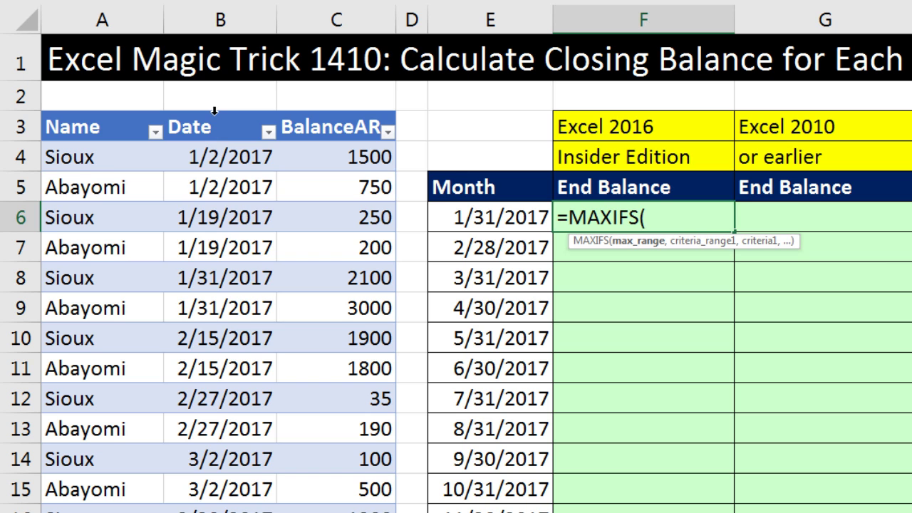
left_click(215, 111)
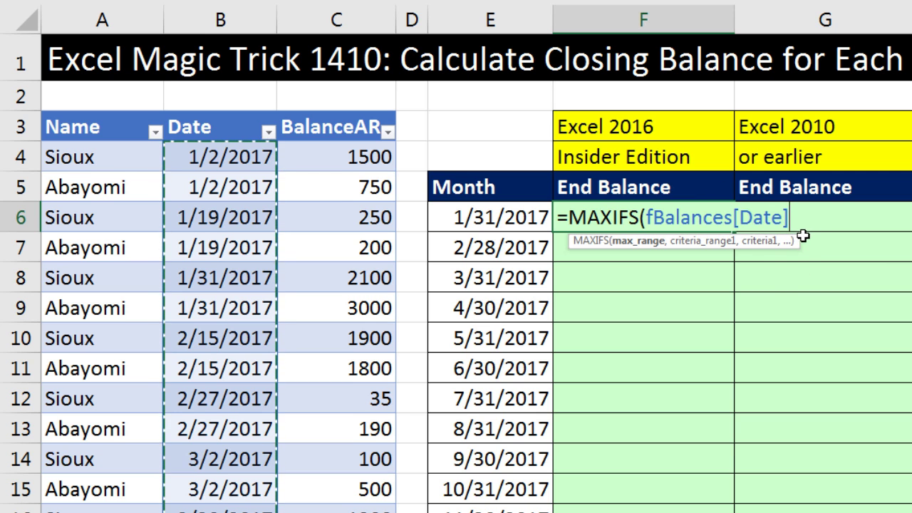
type(",")
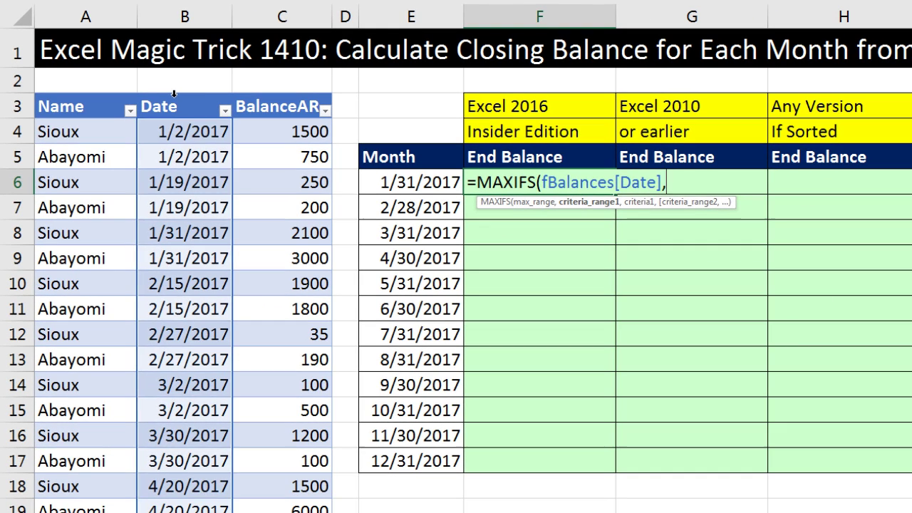
left_click(213, 117)
type(",")
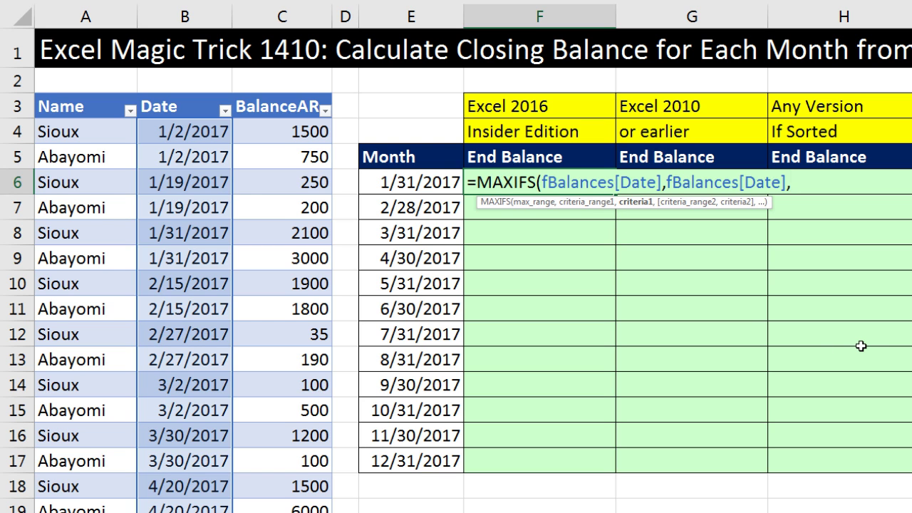
type("\"<=\"&")
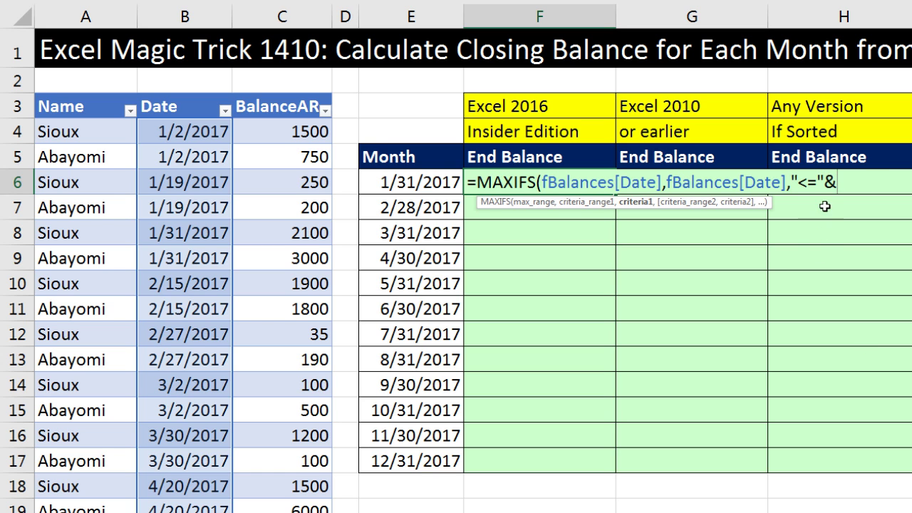
left_click(404, 178)
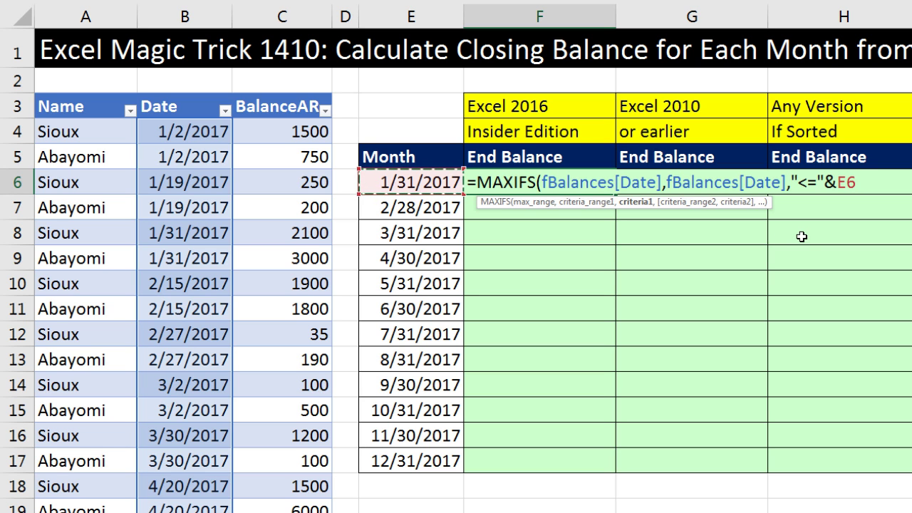
type(")")
key("ctrl+Return")
key("ctrl+1")
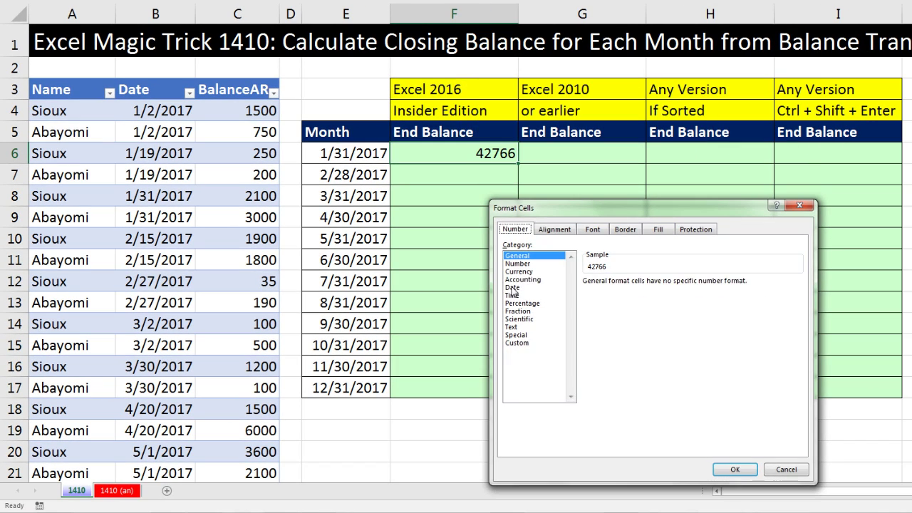
Step: Format F6 as a date, test the fill-down through December, then undo it and re-edit F6
left_click(512, 288)
key("Return")
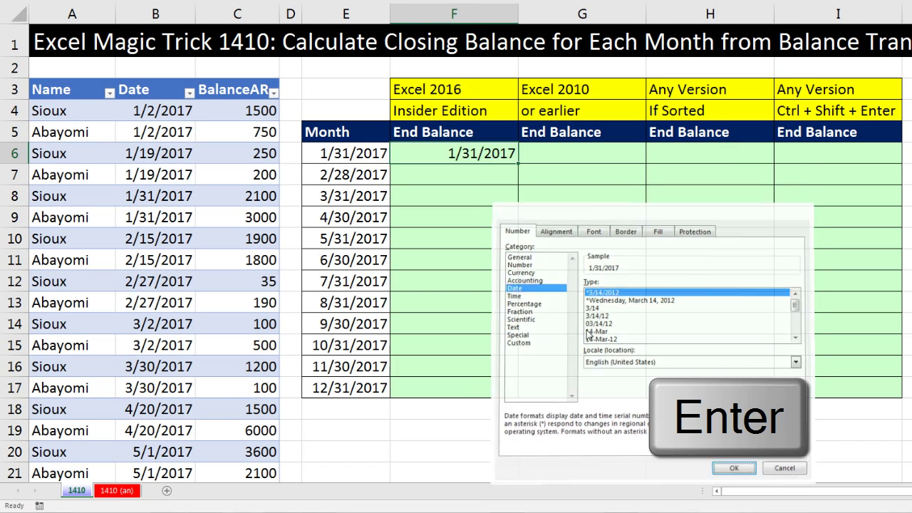
double_click(518, 164)
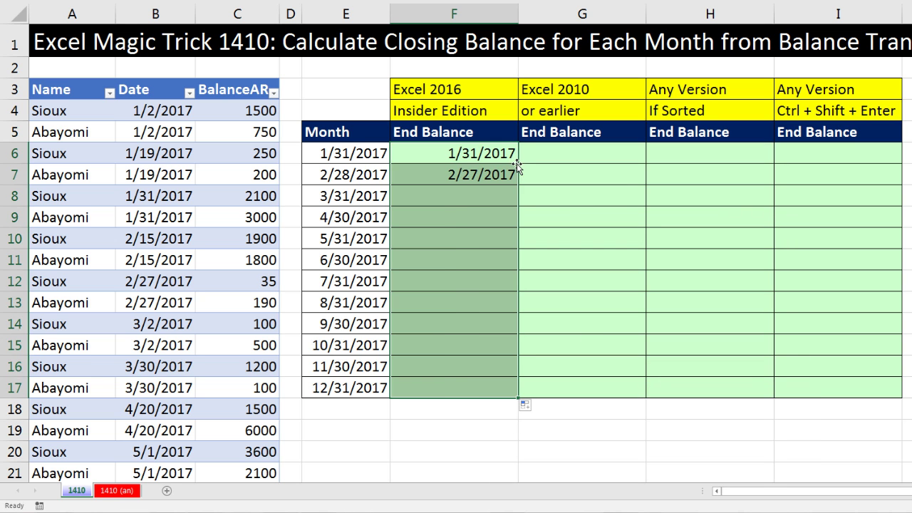
left_click(457, 178)
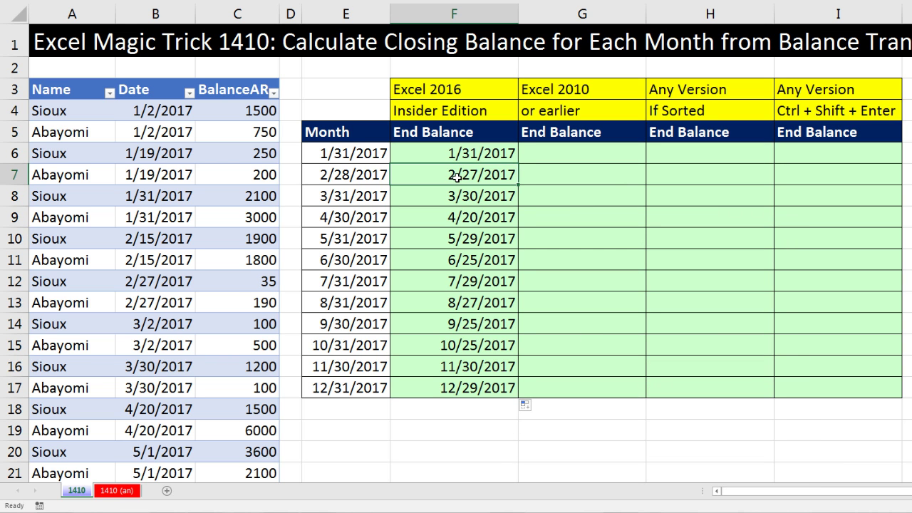
left_click(449, 261)
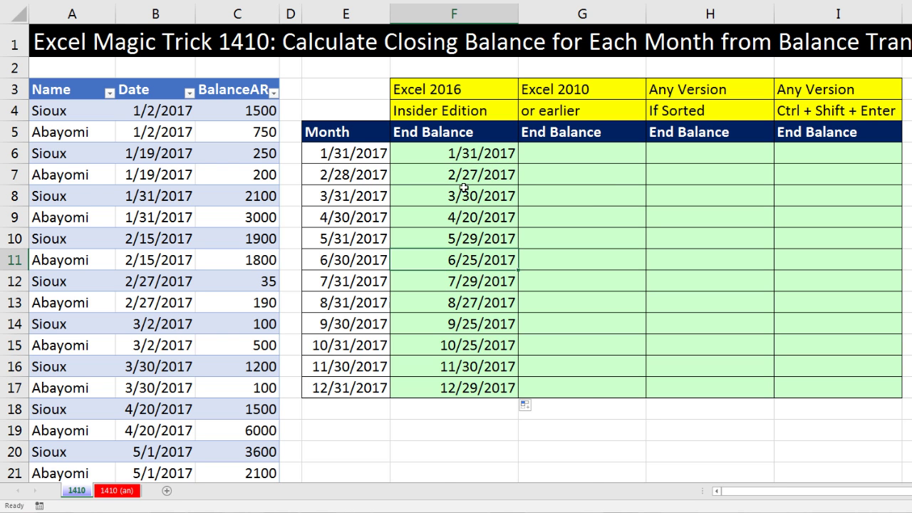
key("ctrl+z")
key("ctrl+z")
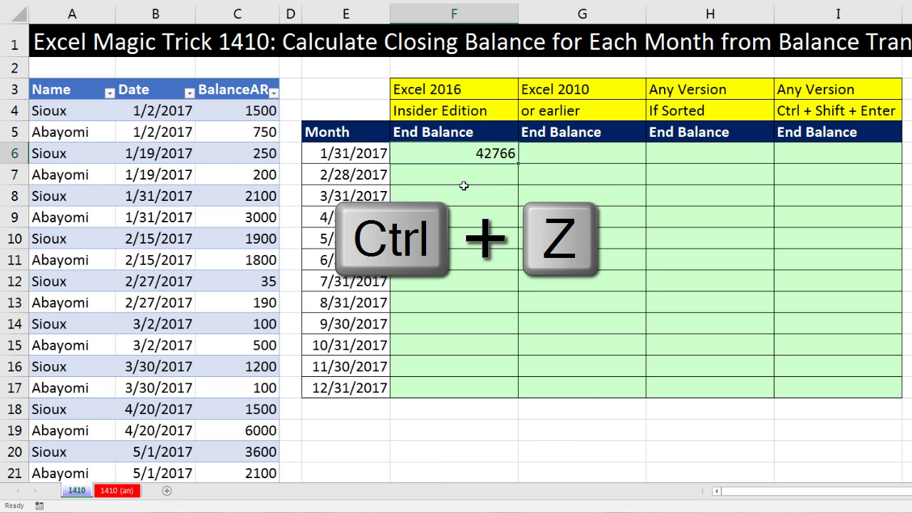
key("F2")
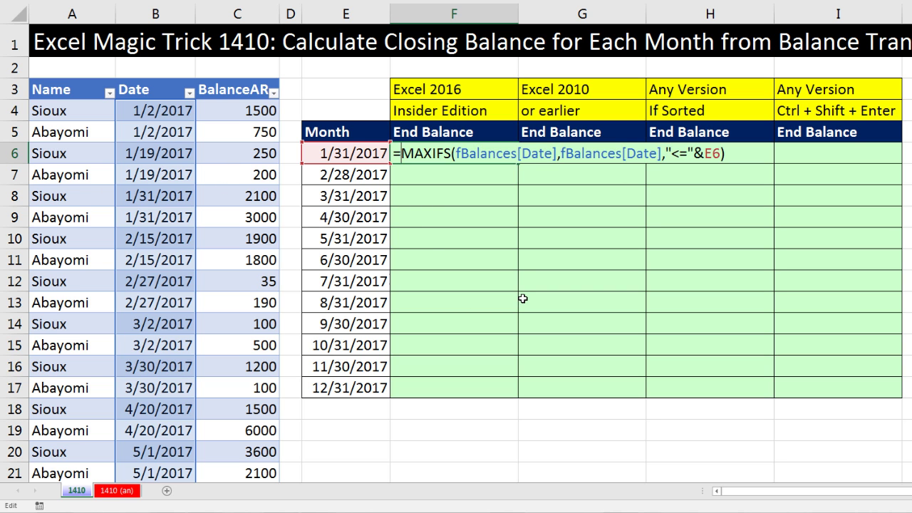
Step: Wrap F6's MAXIFS in SUMIFS(fBalances[BalanceAR],fBalances[Date],…) to return the month-end balance
type("sumifs")
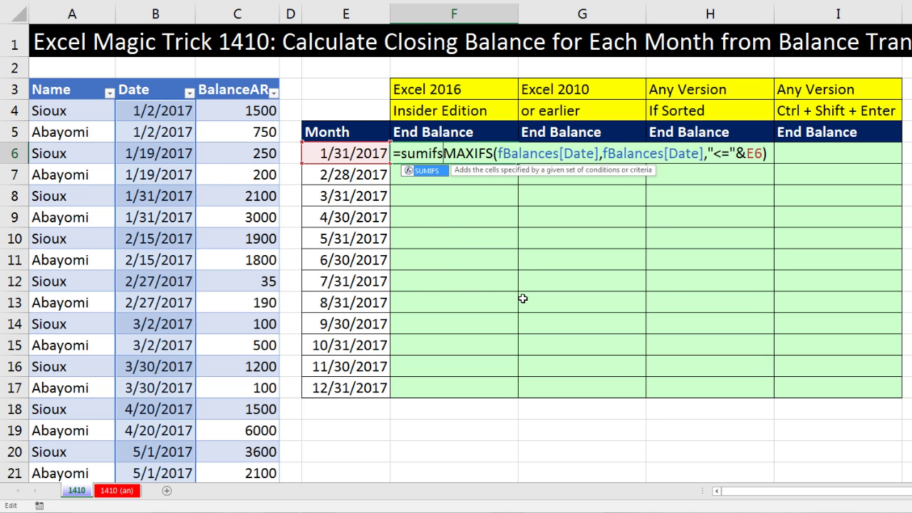
key("Tab")
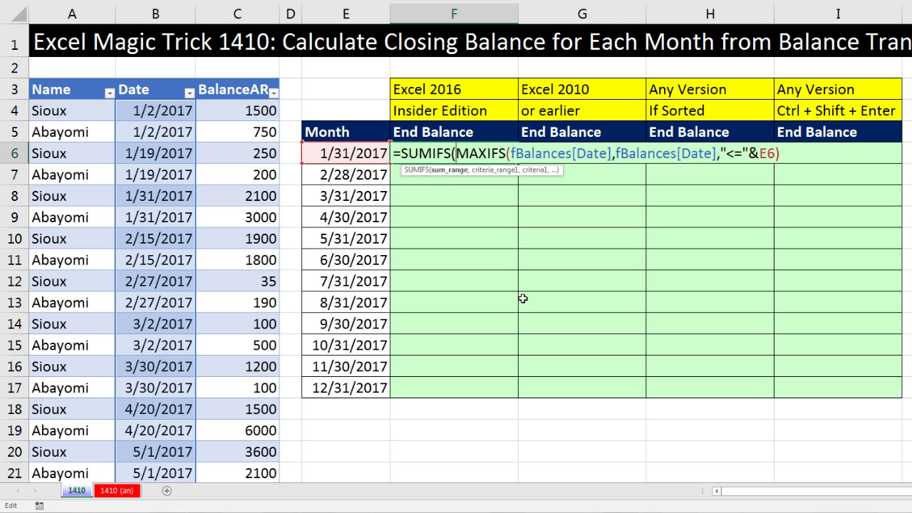
left_click(230, 80)
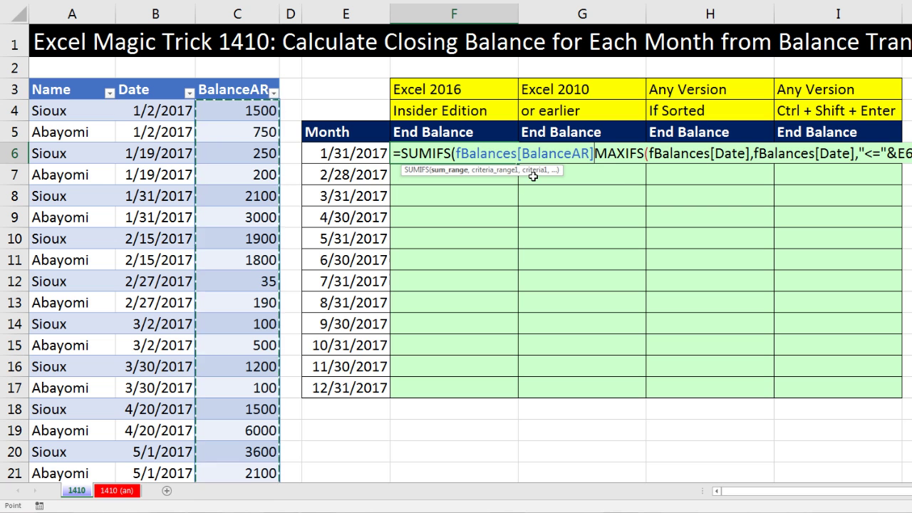
type(",")
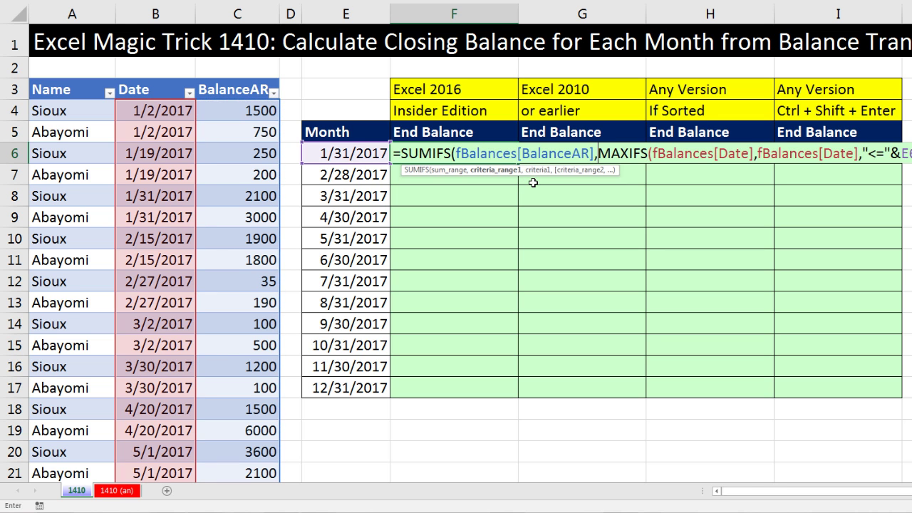
left_click(158, 77)
type(",fBalances[Date")
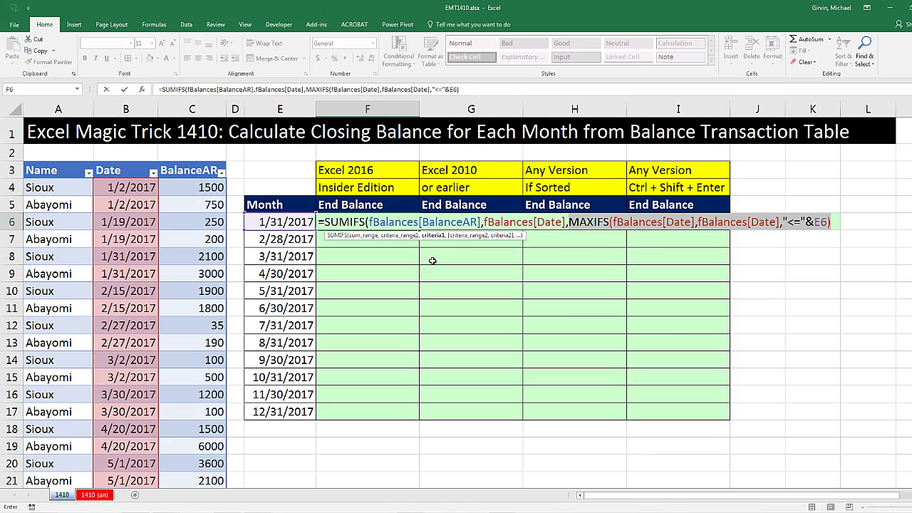
left_click(838, 222)
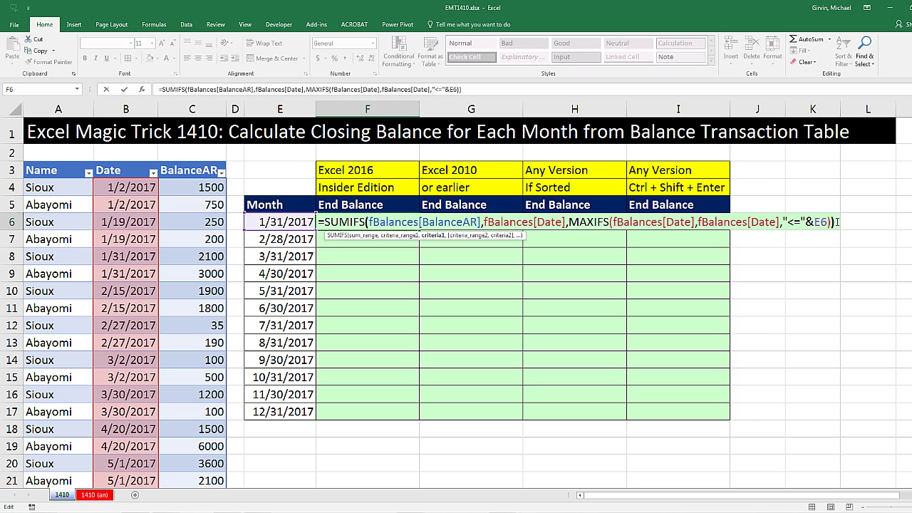
key("ctrl+Return")
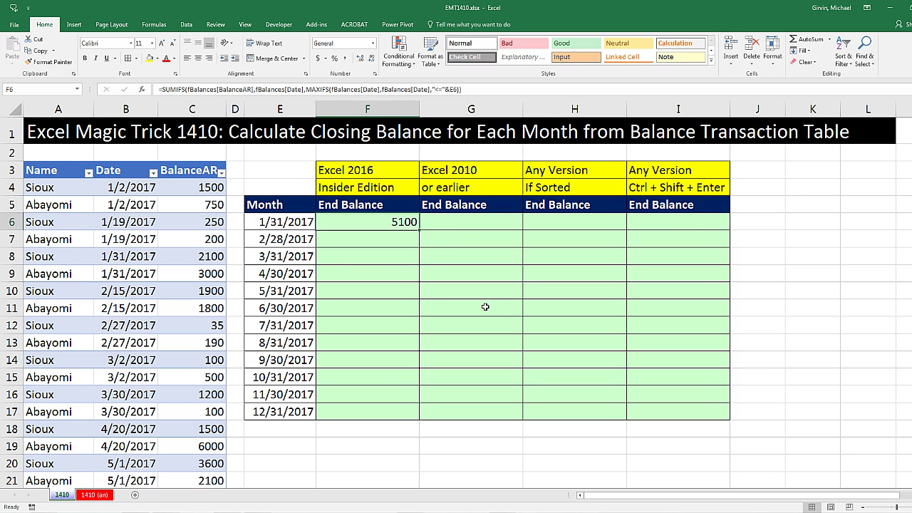
Step: Fill the SUMIFS formula down through F17 and check F17's references
double_click(420, 230)
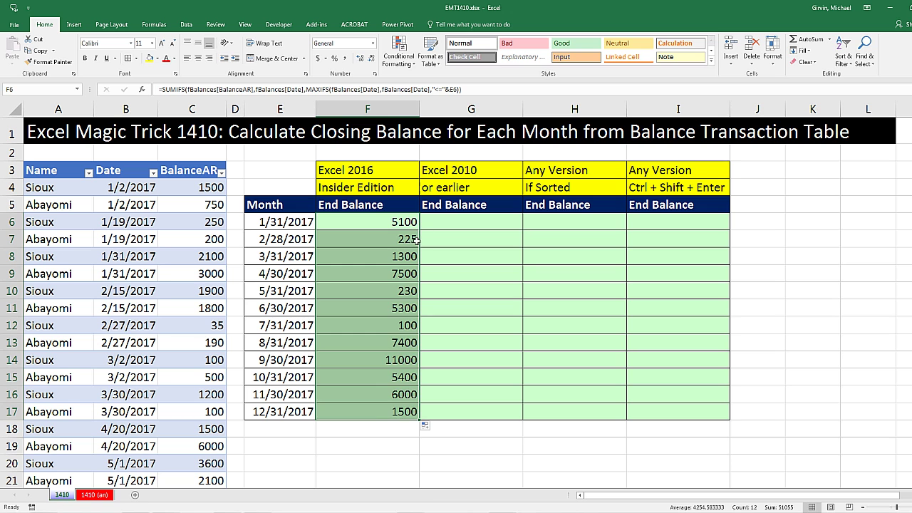
key("F2")
left_click(378, 416)
key("F2")
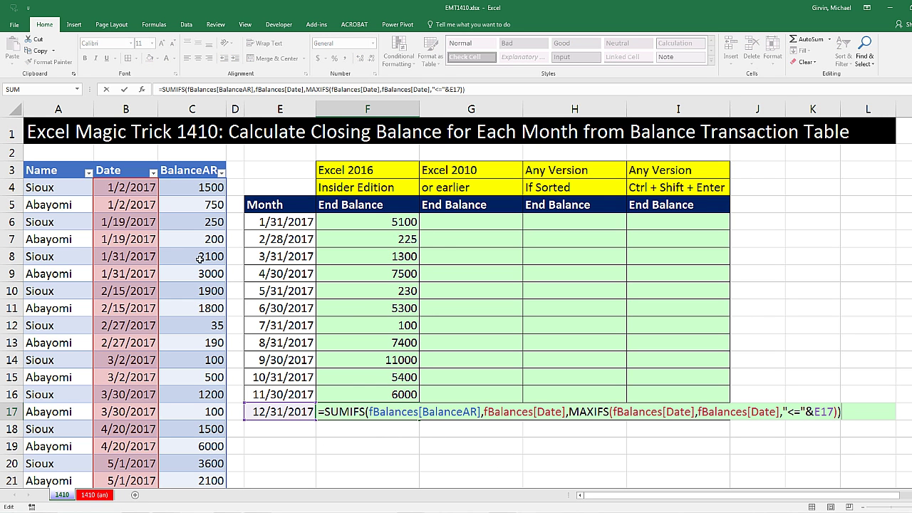
key("Escape")
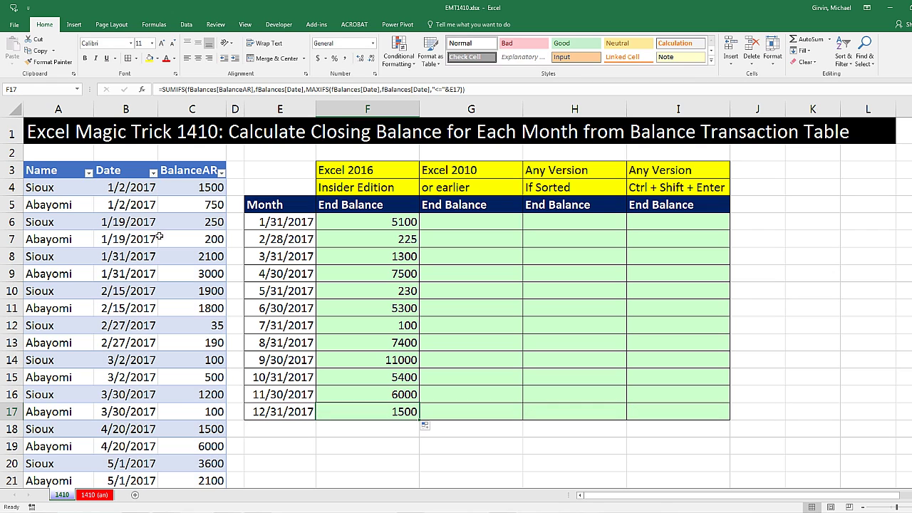
Step: Copy the SUMIFS(fBalances[BalanceAR],fBalances[Date], fragment from F6's formula for reuse
left_click(363, 222)
key("F2")
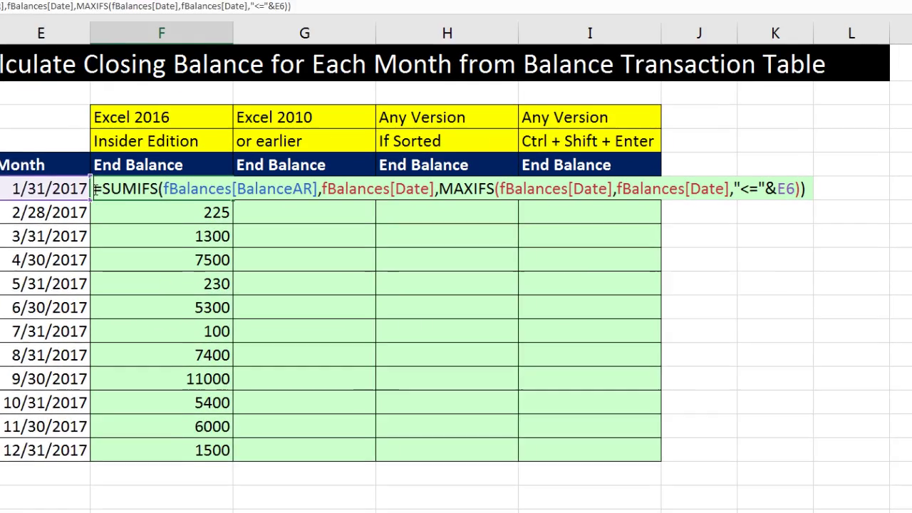
left_click_drag(326, 215, 534, 215)
left_click_drag(396, 179, 404, 179)
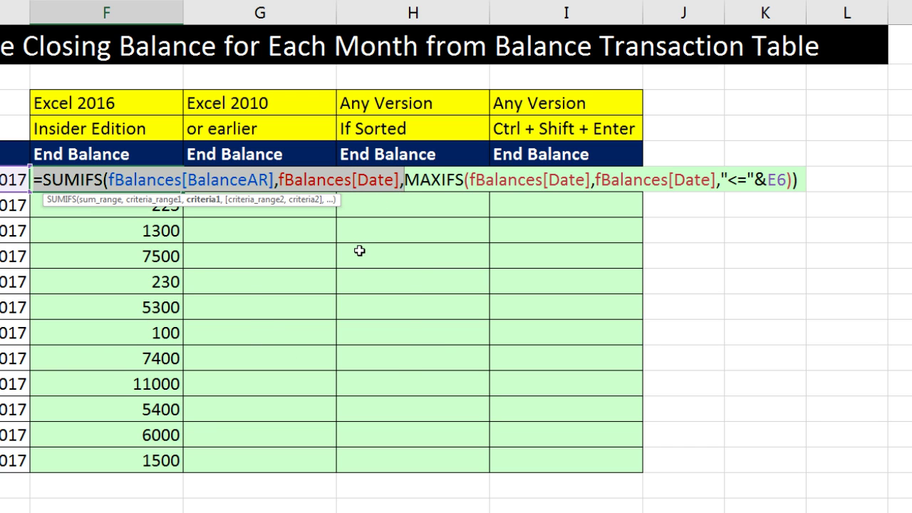
key("ctrl+c")
key("Escape")
left_click(267, 179)
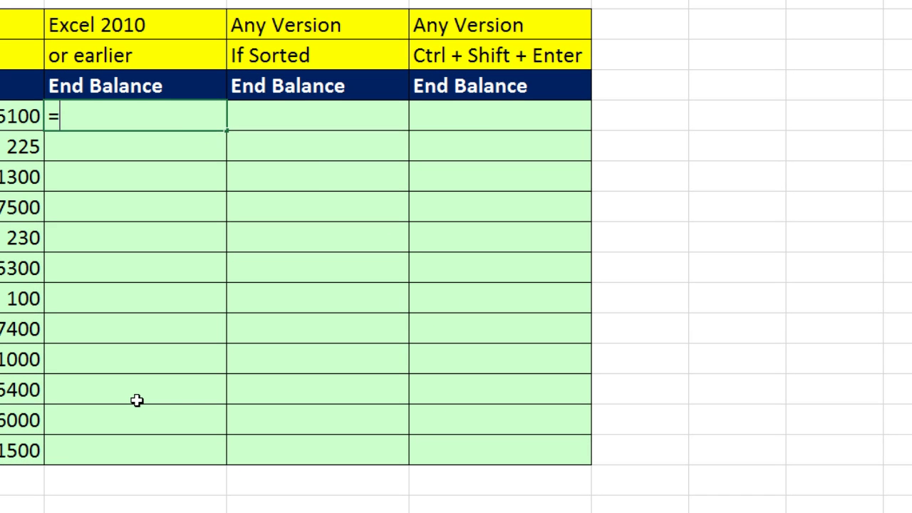
Step: Start G6 as =AGGREGATE(14,6, using LARGE and ignoring error values
type("=ag")
key("Tab")
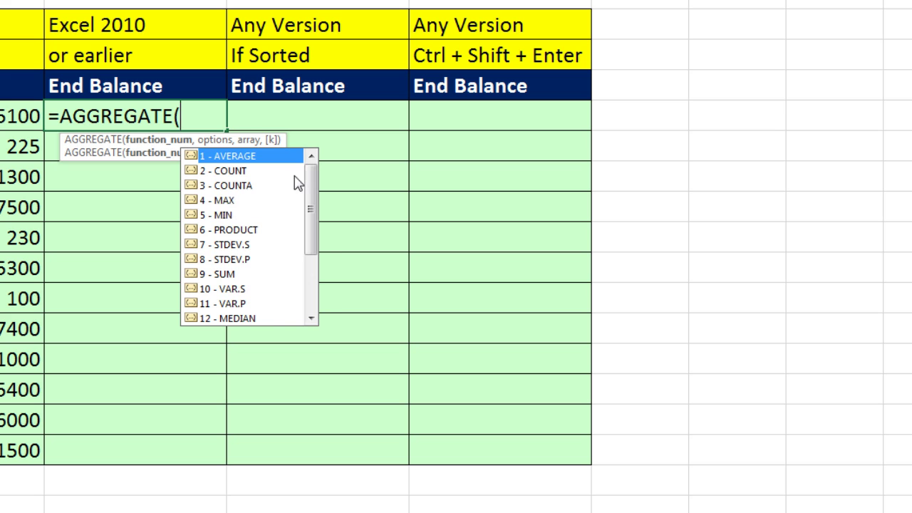
left_click_drag(311, 190, 318, 277)
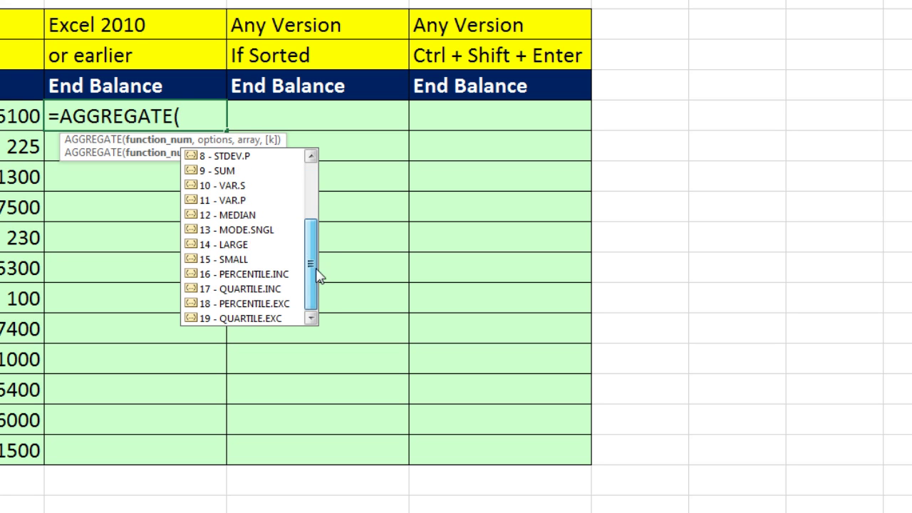
double_click(226, 244)
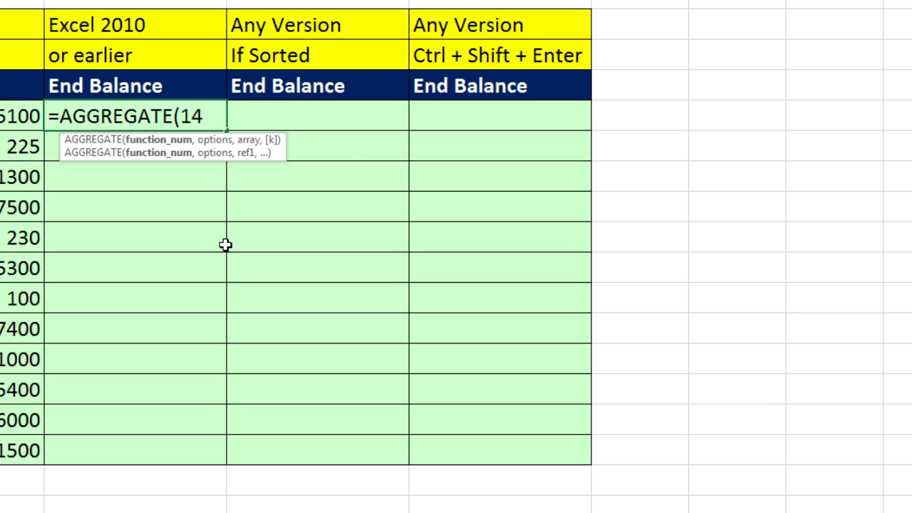
type(",")
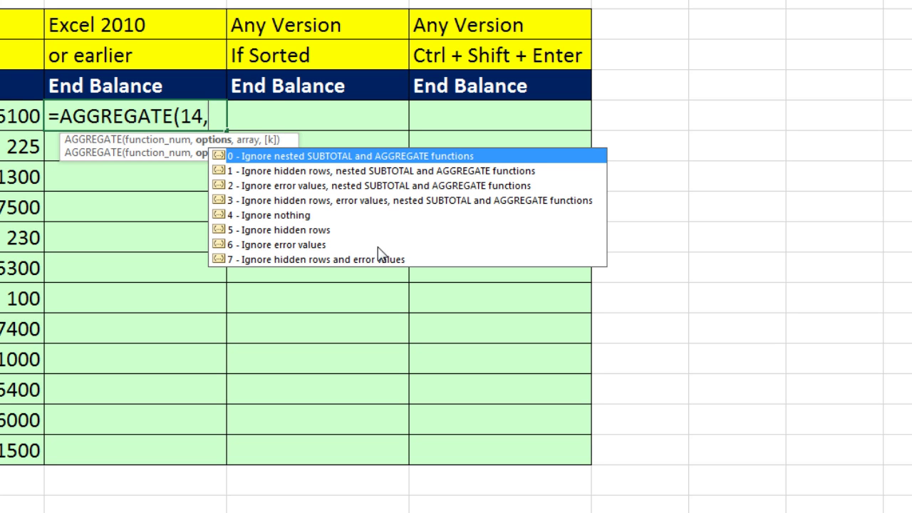
left_click(250, 246)
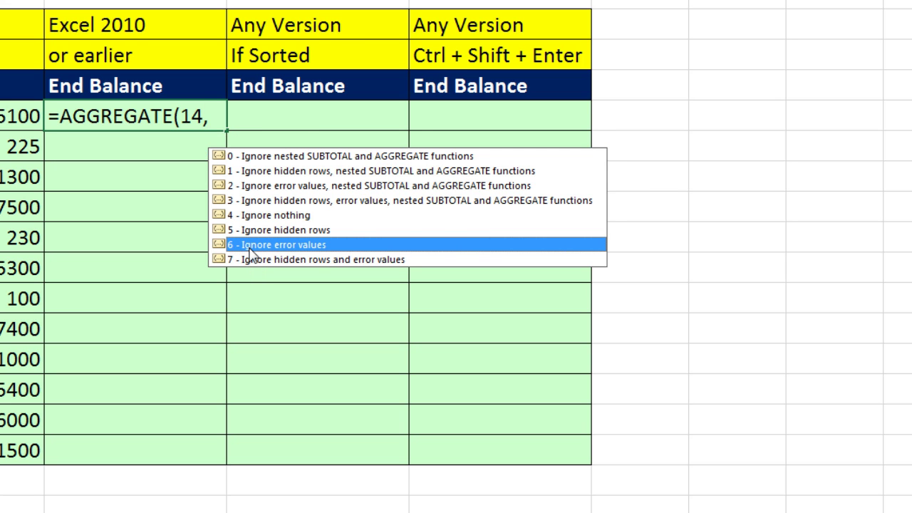
double_click(249, 246)
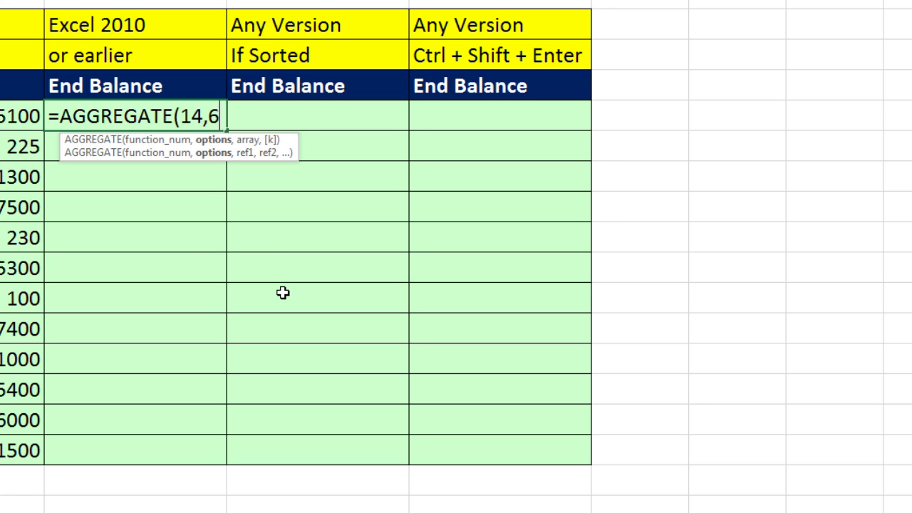
type(",")
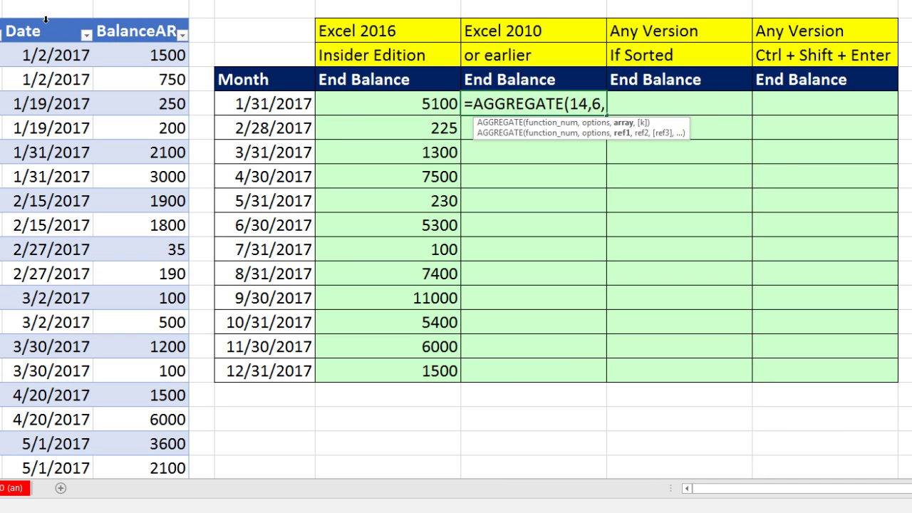
Step: Add the array fBalances[Date]/(fBalances[Date]<=E6) to the AGGREGATE formula
left_click(46, 20)
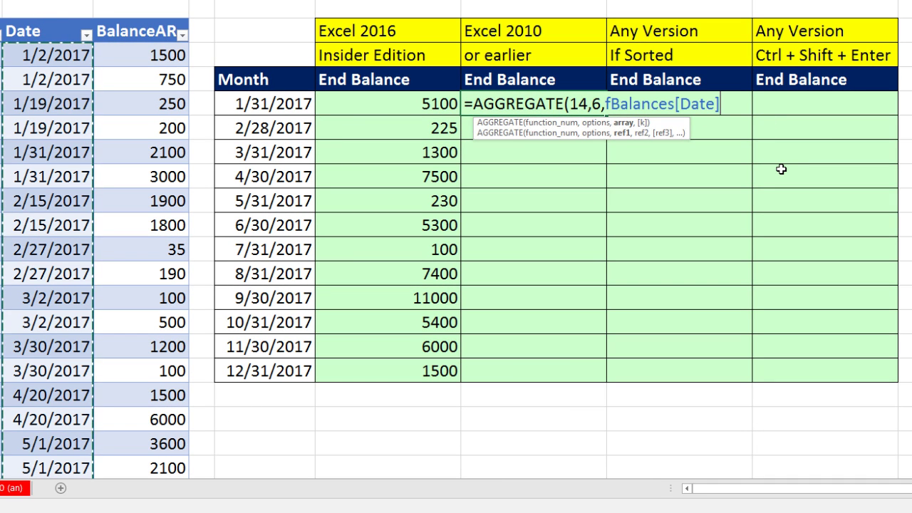
type("/(")
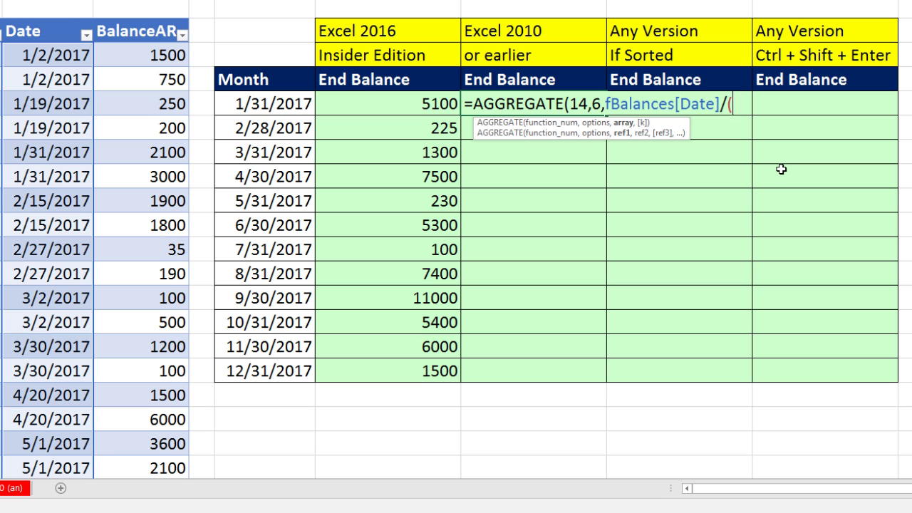
left_click(53, 20)
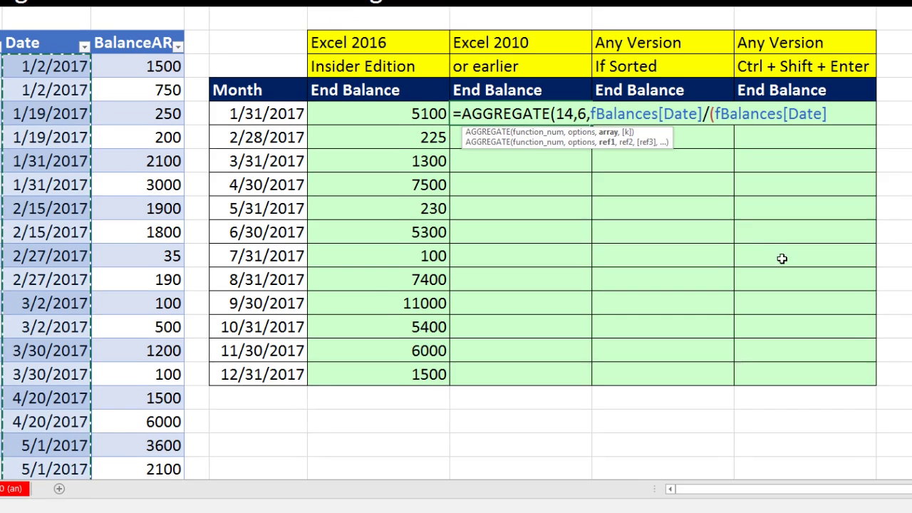
type("<")
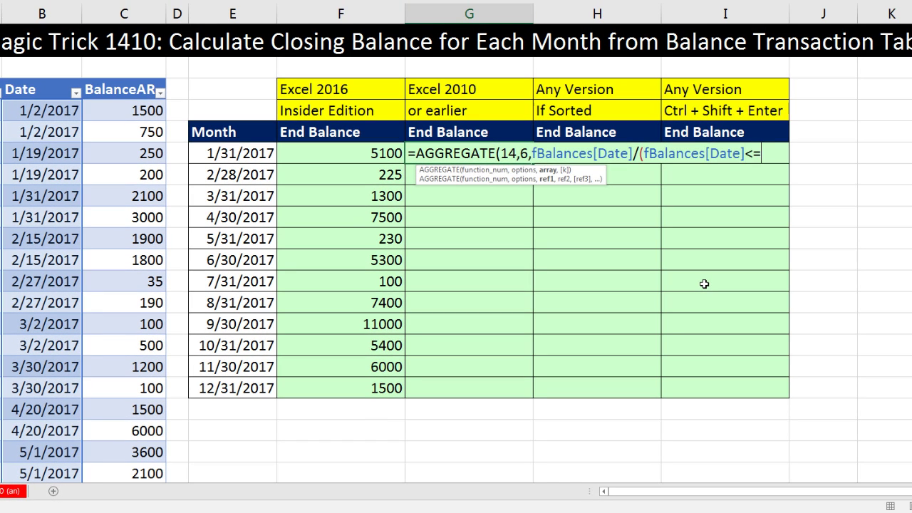
type("=")
left_click(266, 155)
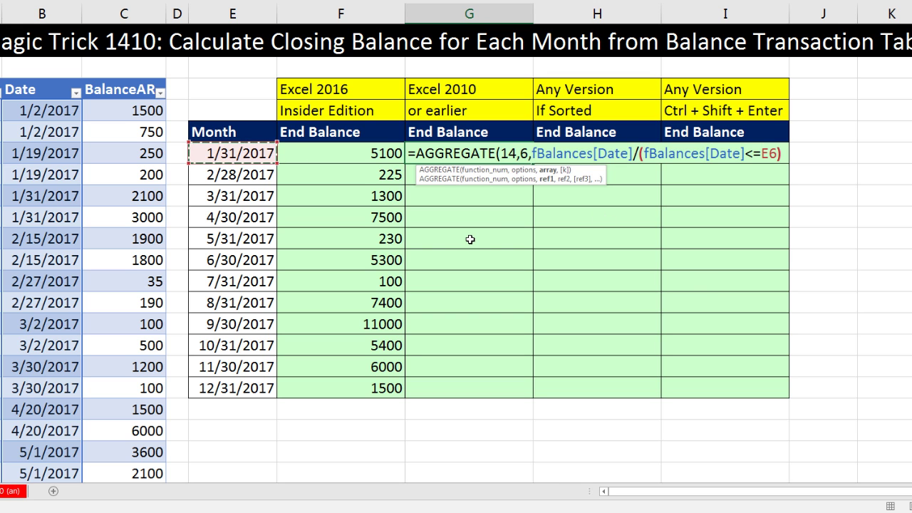
left_click_drag(640, 153, 781, 154)
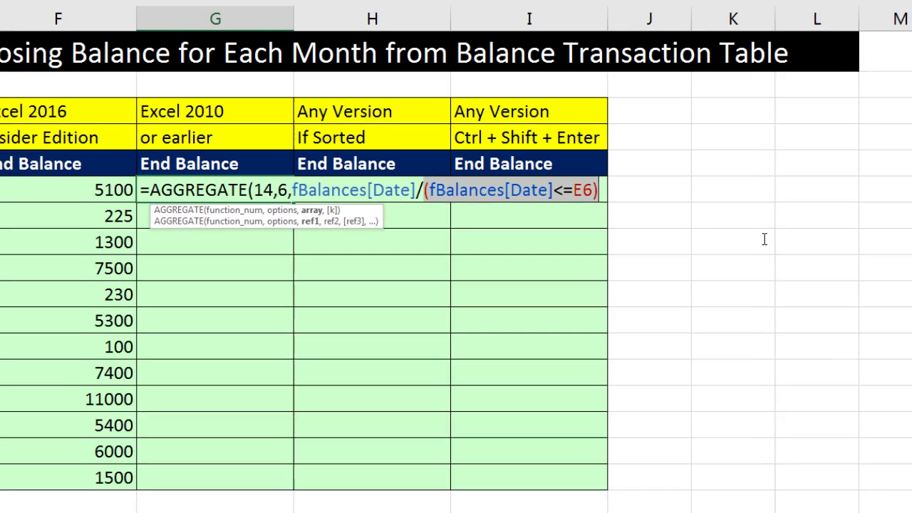
Step: Preview the date condition and the dates/errors array with F9, restoring each afterwards
key("F9")
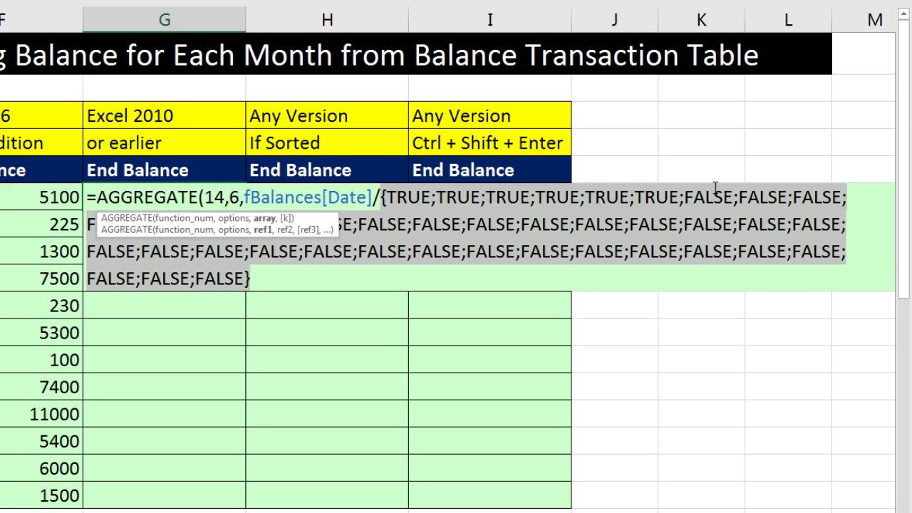
key("ctrl+z")
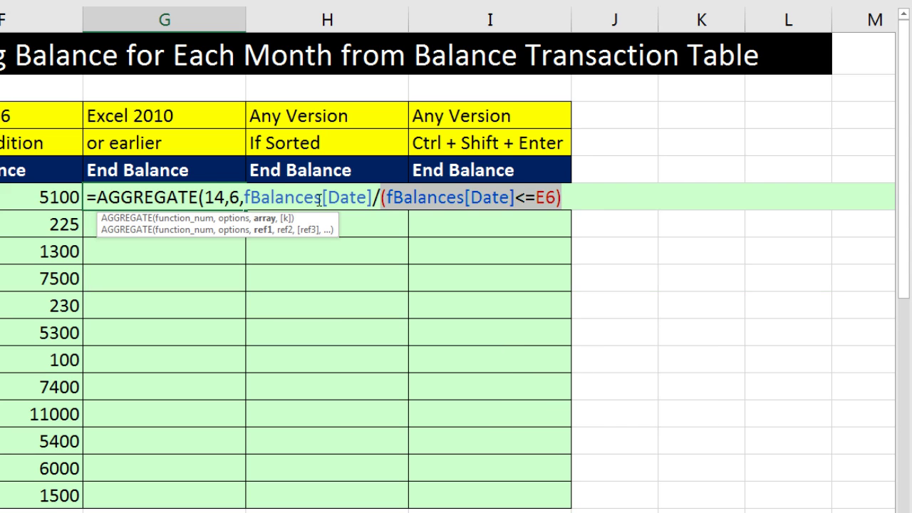
left_click(264, 219)
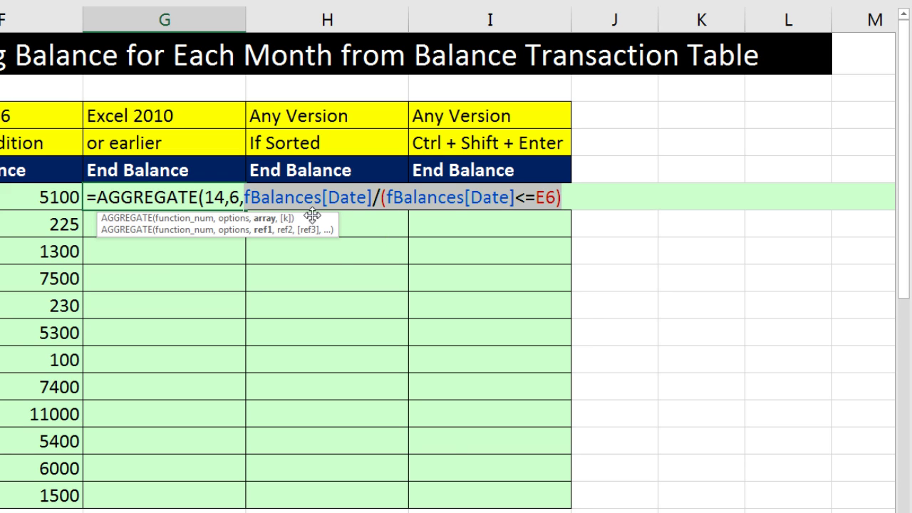
key("F9")
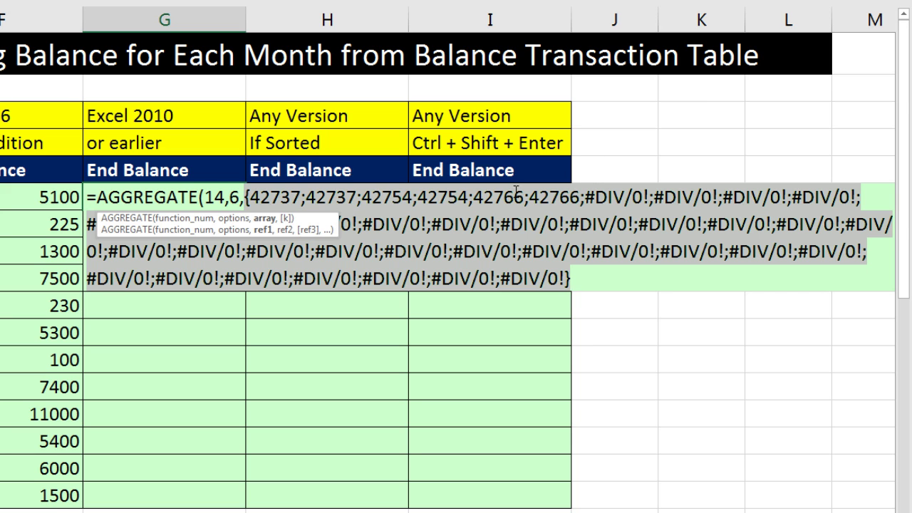
key("ctrl+z")
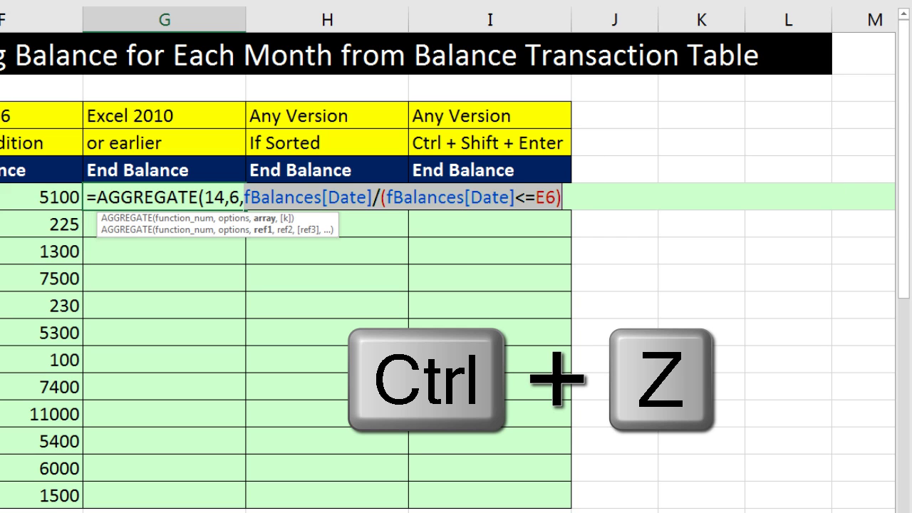
Step: Finish G6 as =AGGREGATE(14,6,fBalances[Date]/(fBalances[Date]<=E6),1)
left_click(577, 199)
type(",")
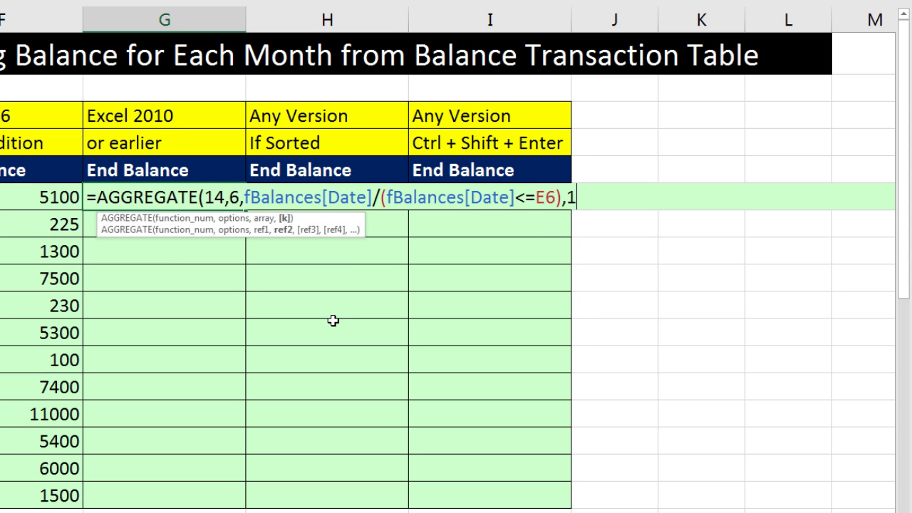
type("1)")
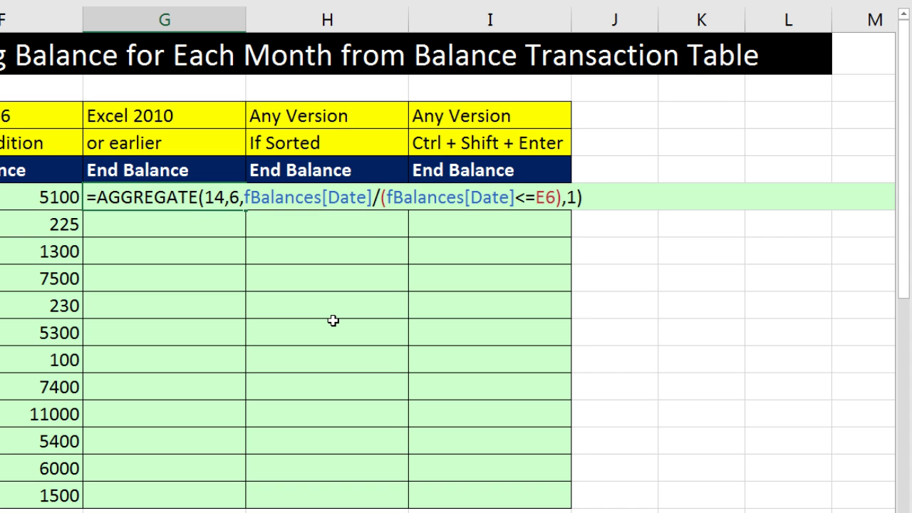
key("ctrl+Return")
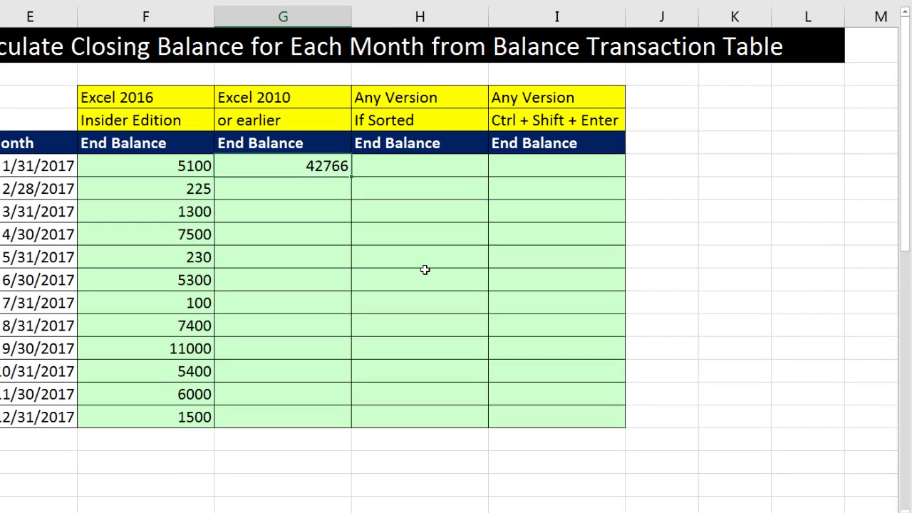
Step: Format G6 as a date, test the fill-down to all months, then undo it
key("ctrl+1")
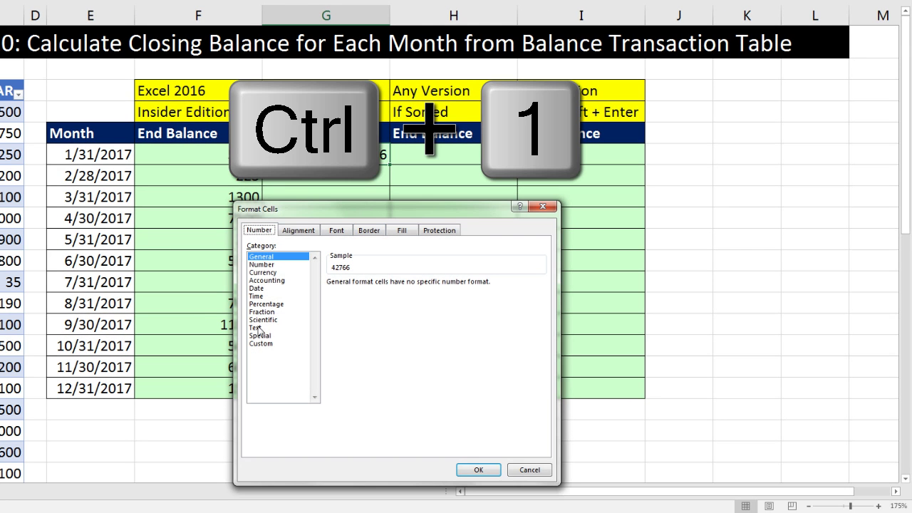
left_click(212, 310)
key("Return")
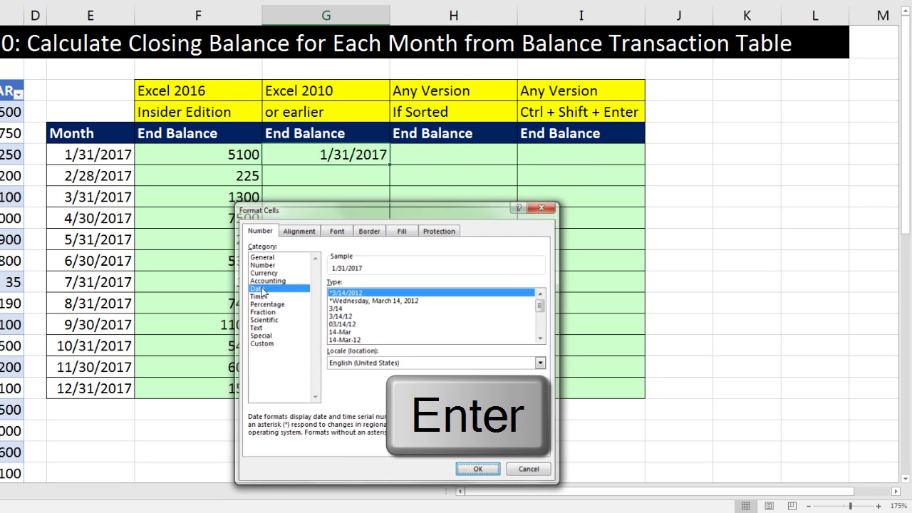
double_click(389, 165)
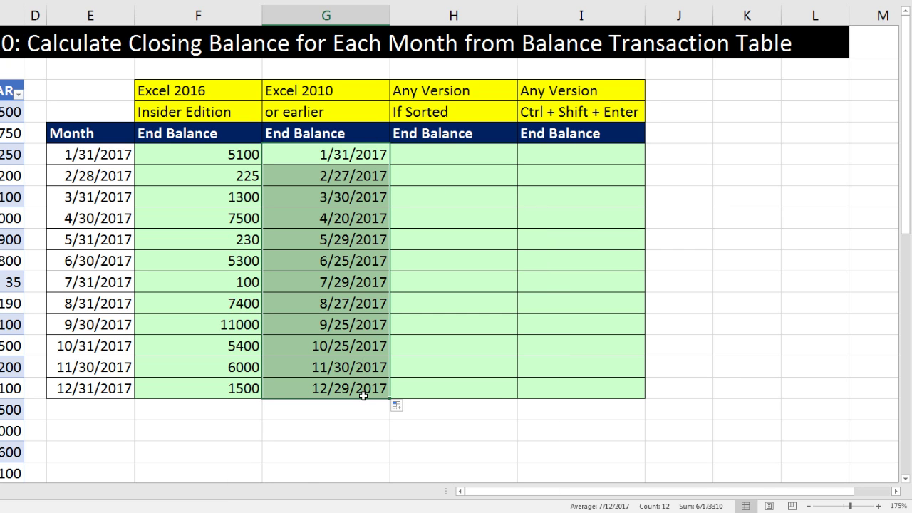
key("ctrl+z")
key("ctrl+z")
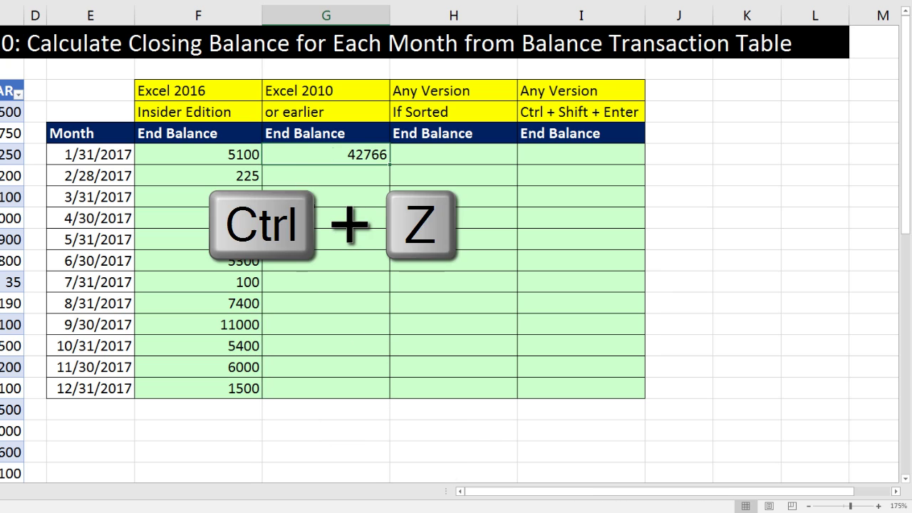
Step: Wrap G6's AGGREGATE in the pasted SUMIFS over BalanceAR and fill it down to G17
key("F2")
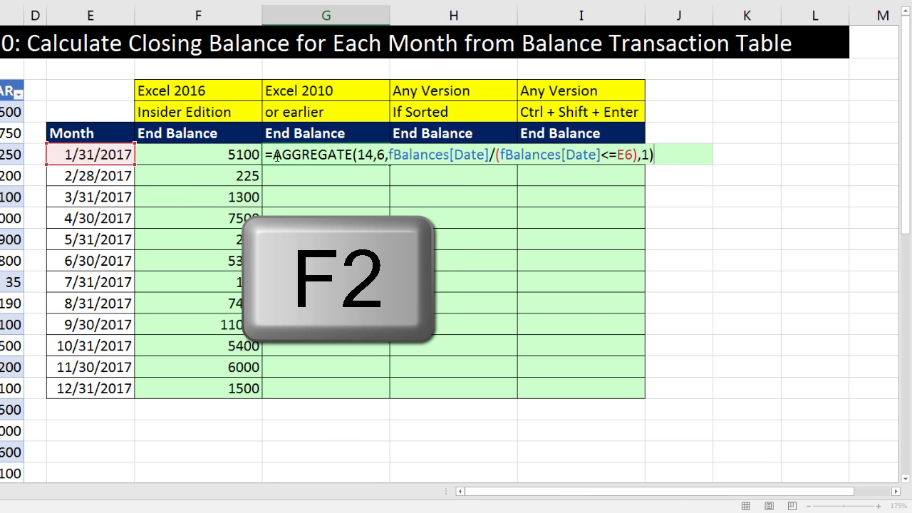
key("BackSpace")
key("ctrl+v")
left_click(431, 178)
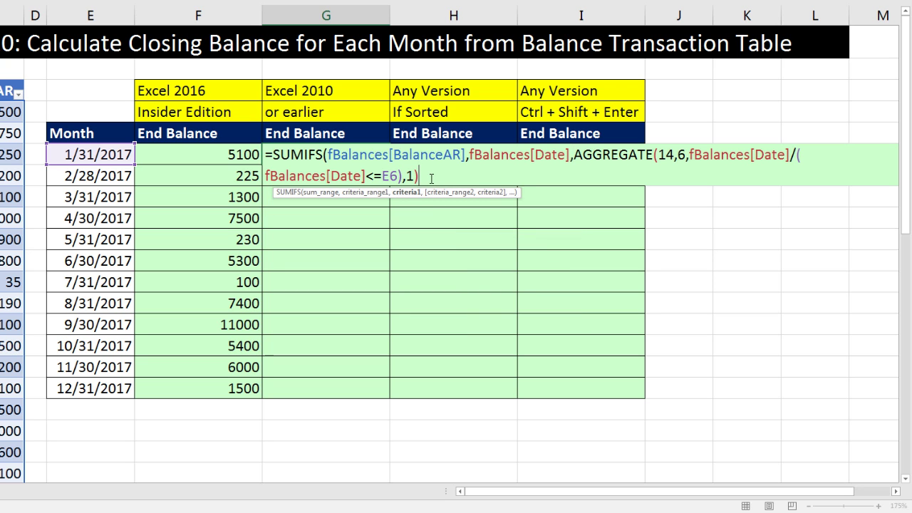
left_click(352, 155)
left_click(324, 193)
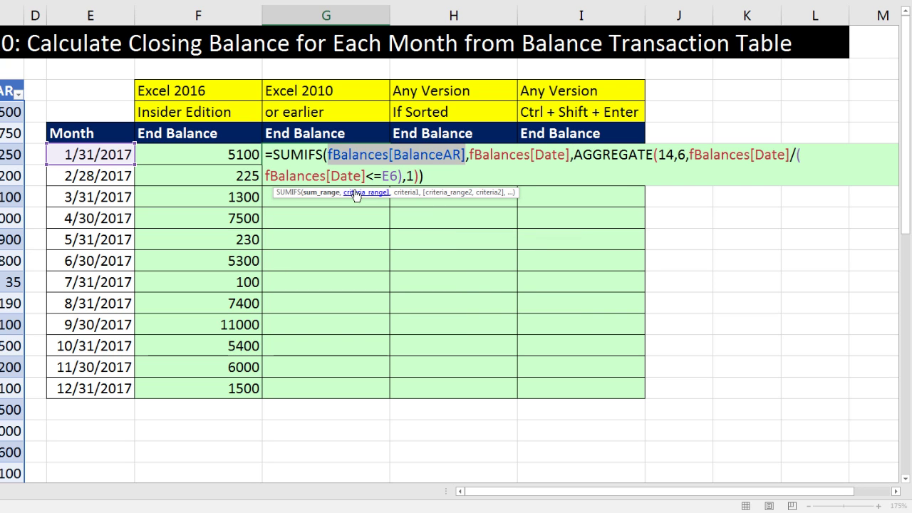
left_click(374, 192)
left_click(411, 193)
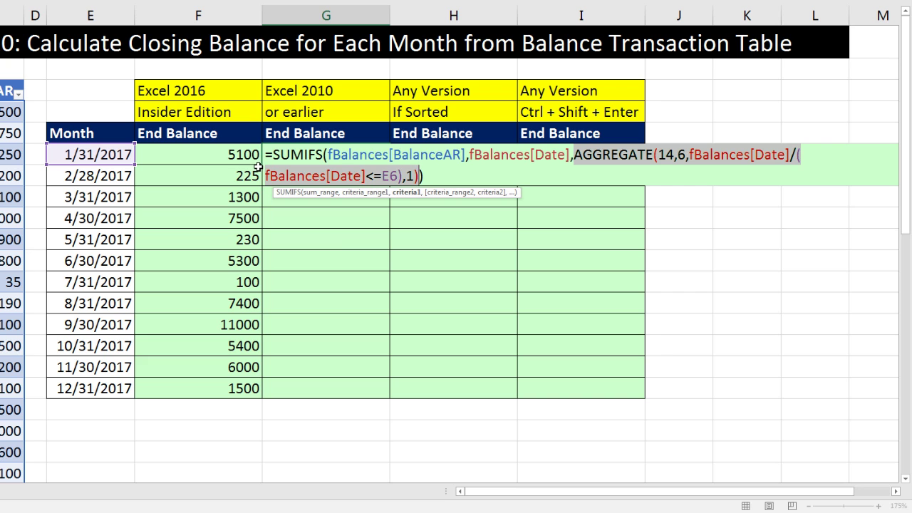
key("ctrl+Return")
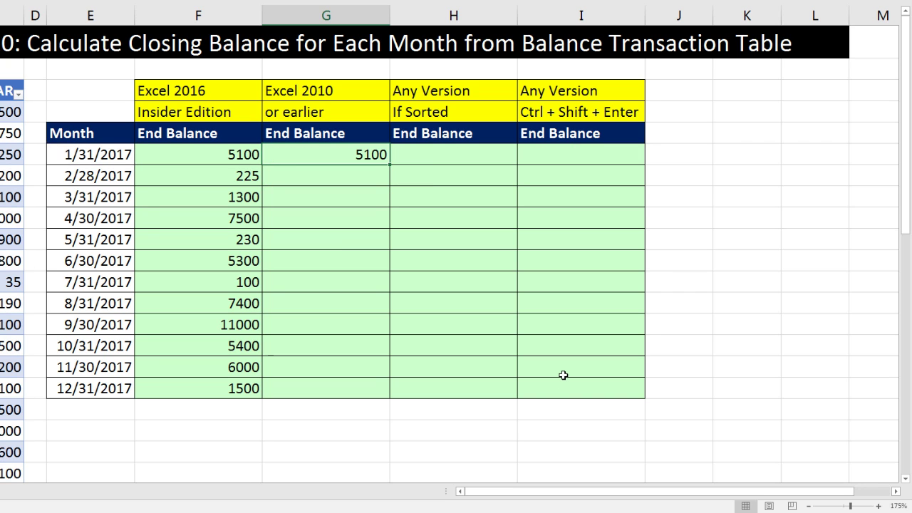
double_click(389, 164)
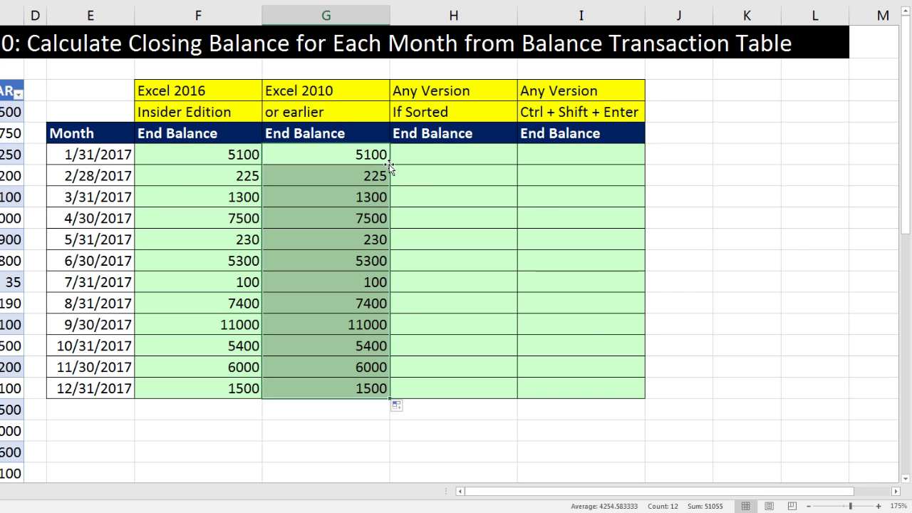
left_click(409, 158)
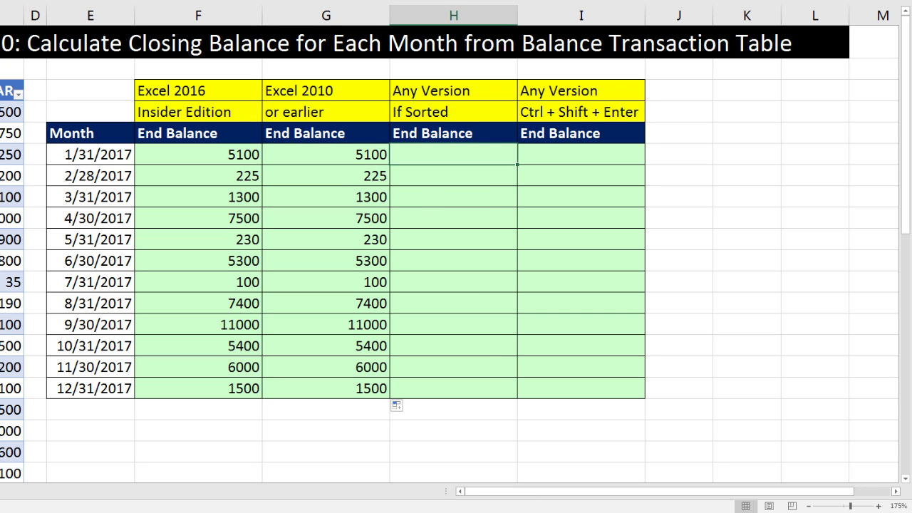
Step: Type =VLOOKUP(E6,fBalances[Date],1) in H6, omitting the match argument for approximate match
type("=vl")
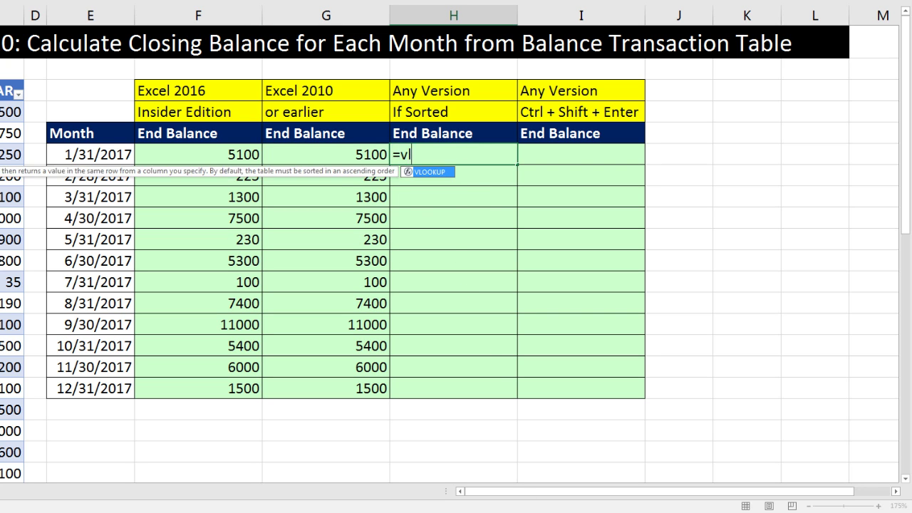
key("Tab")
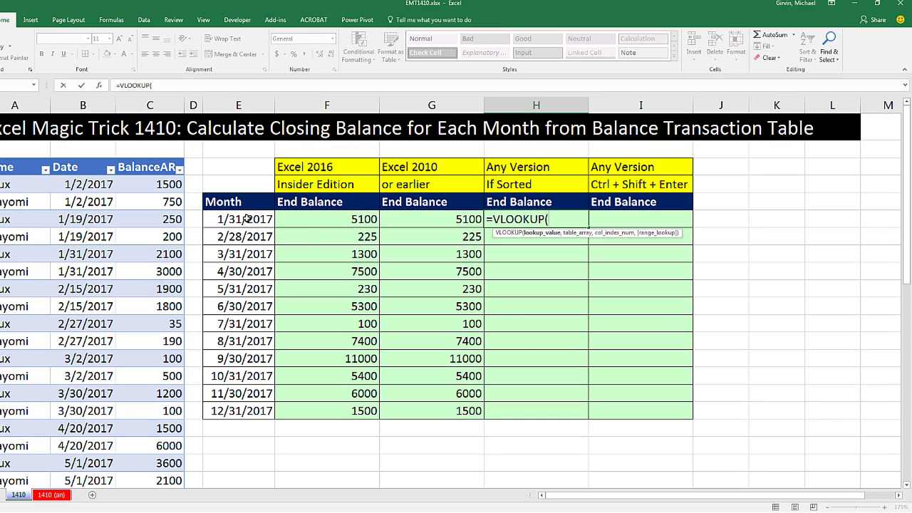
left_click(99, 156)
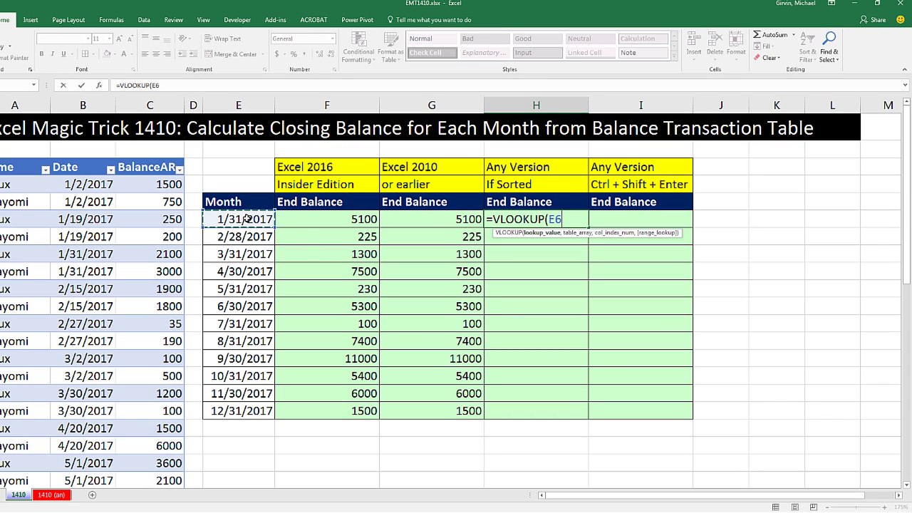
type(",")
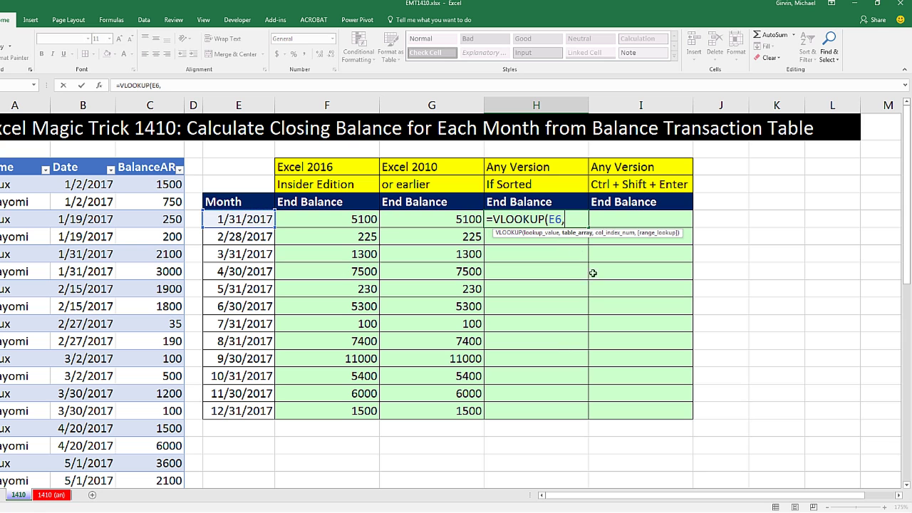
left_click(79, 162)
type(",")
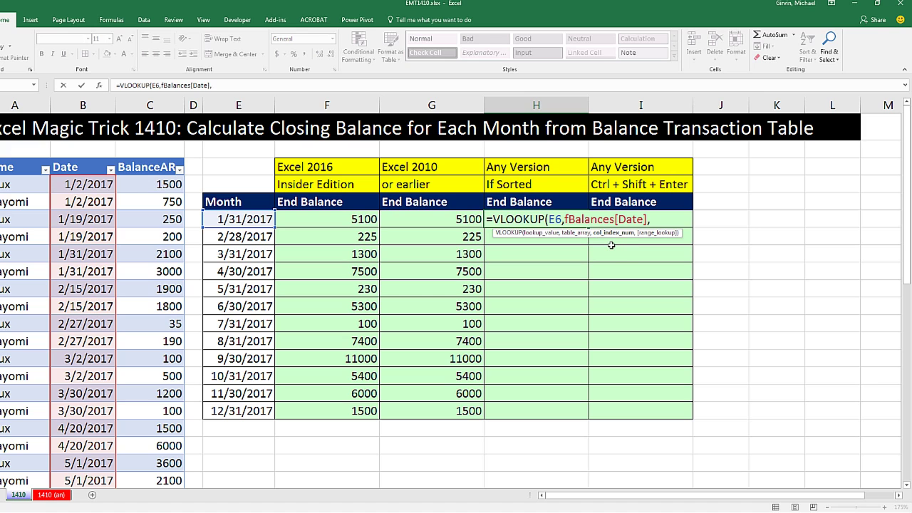
type("1,")
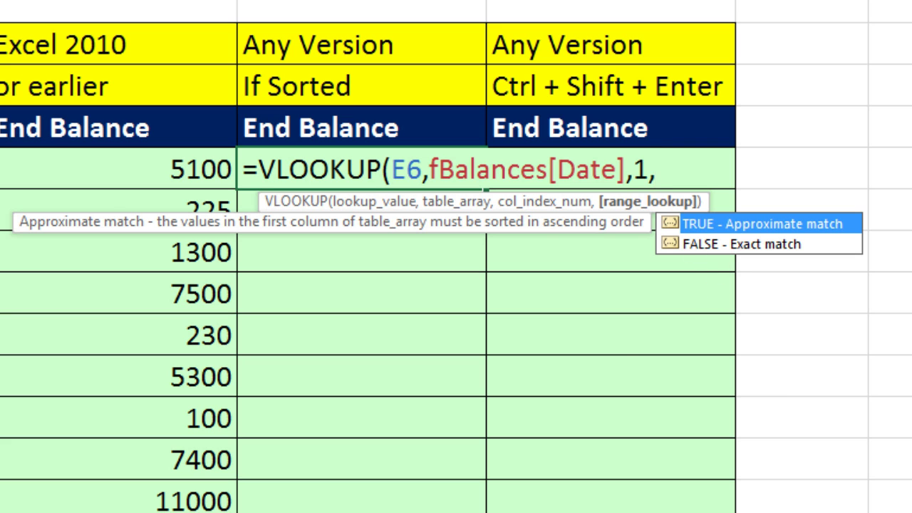
key("BackSpace")
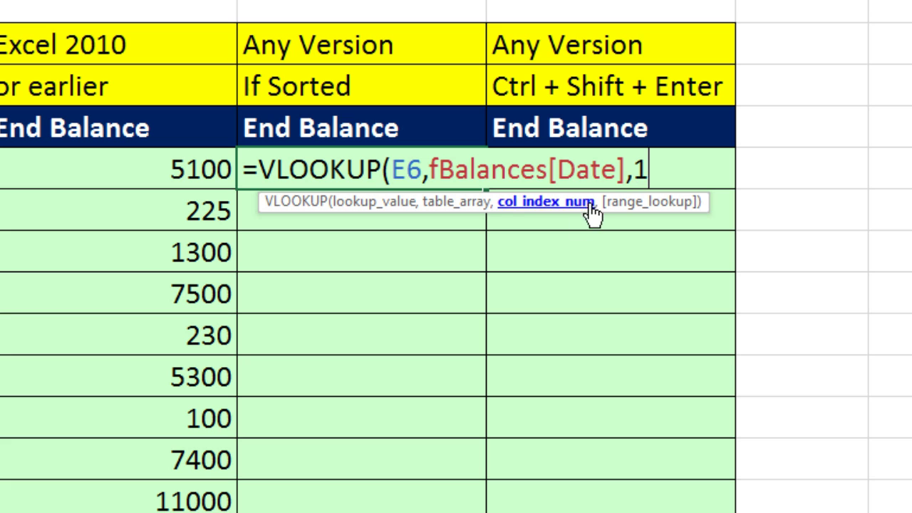
type(")")
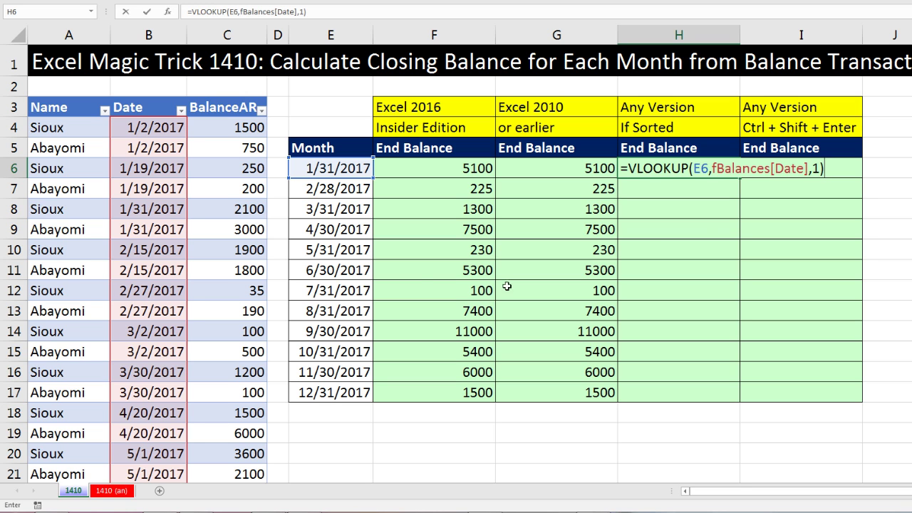
Step: Commit H6's VLOOKUP, format it as a date, test the fill-down, then undo it
key("ctrl+Return")
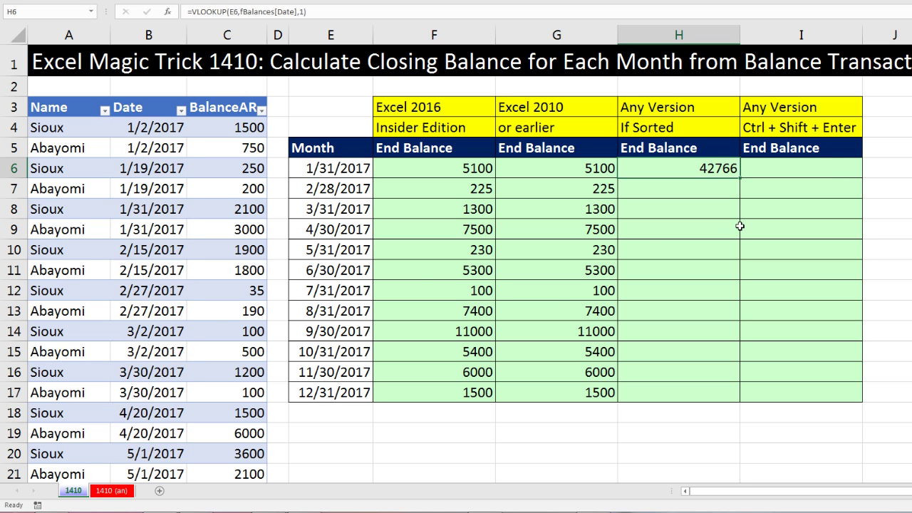
key("ctrl+1")
left_click(498, 300)
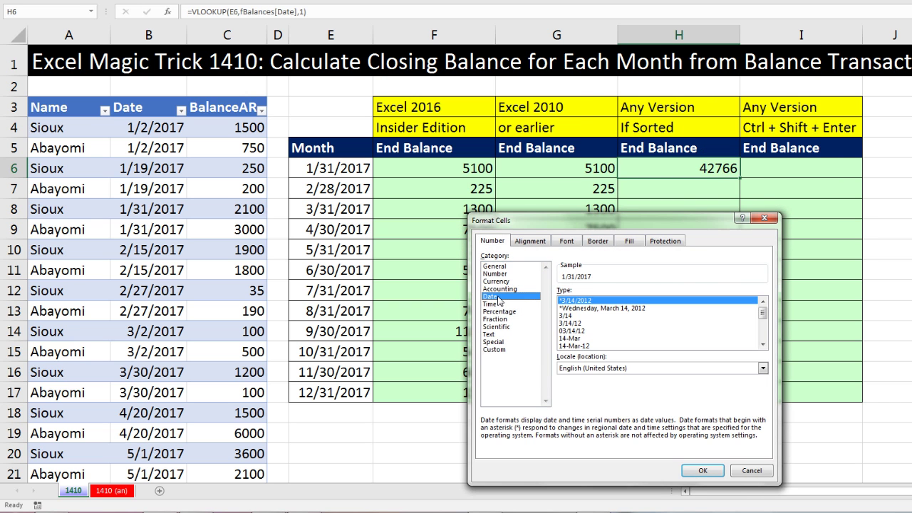
key("Return")
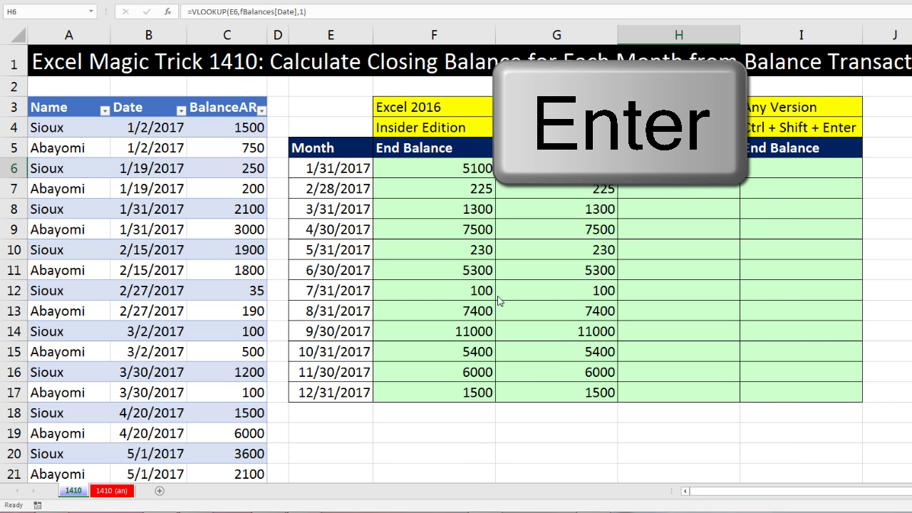
double_click(740, 178)
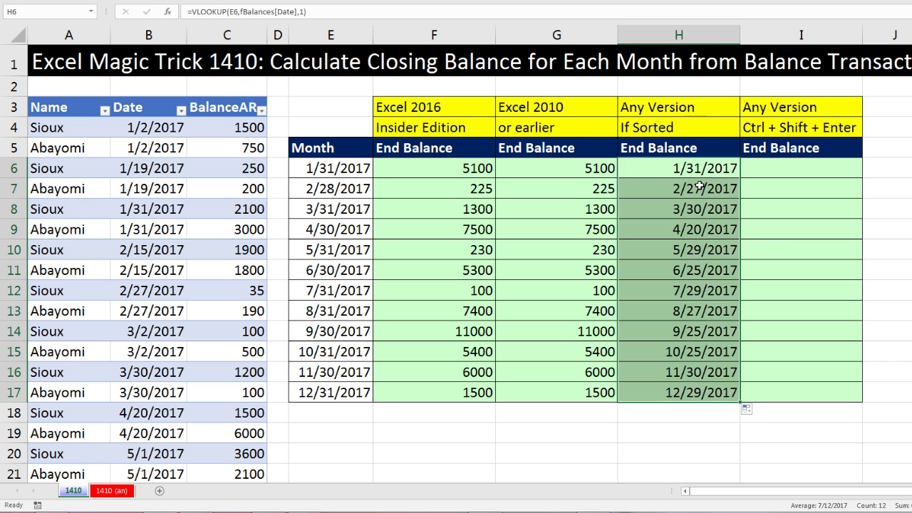
key("Down")
left_click(686, 271)
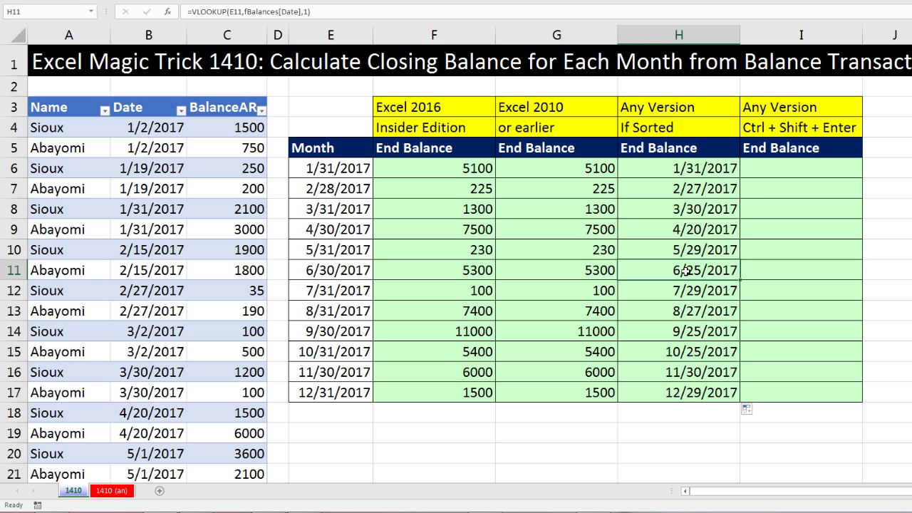
key("ctrl+z")
key("ctrl+z")
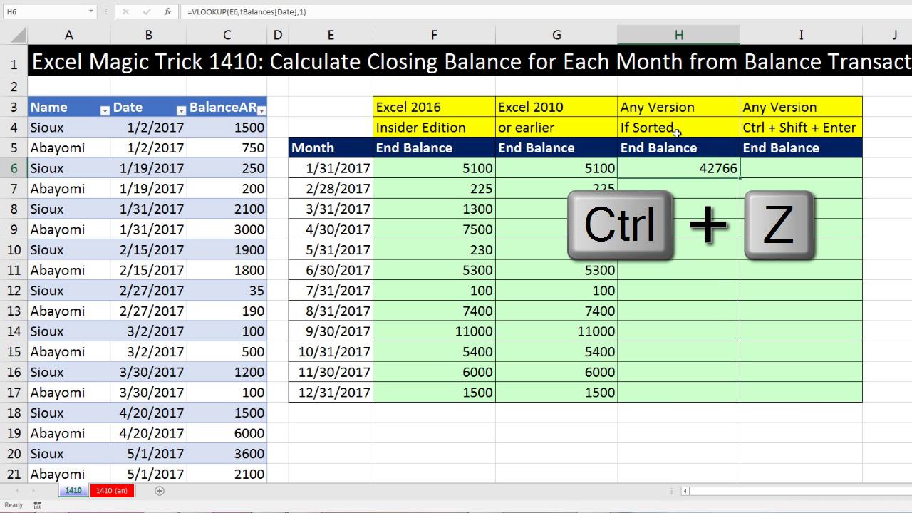
Step: Wrap H6's VLOOKUP in the pasted SUMIFS over BalanceAR and fill it down to H17
double_click(631, 177)
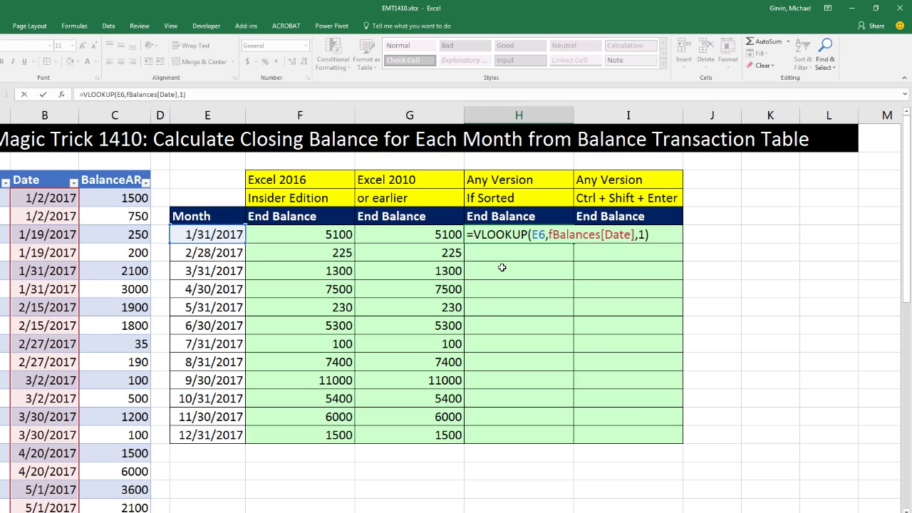
key("ctrl+v")
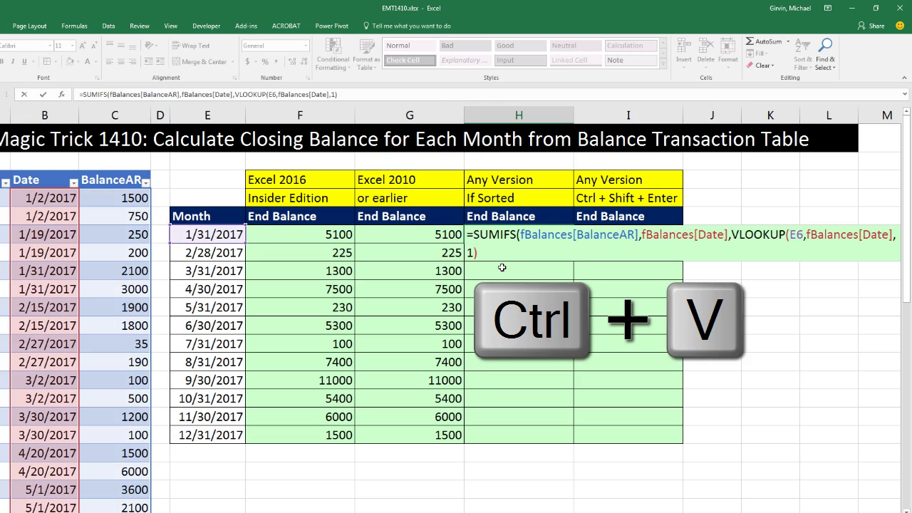
left_click(505, 254)
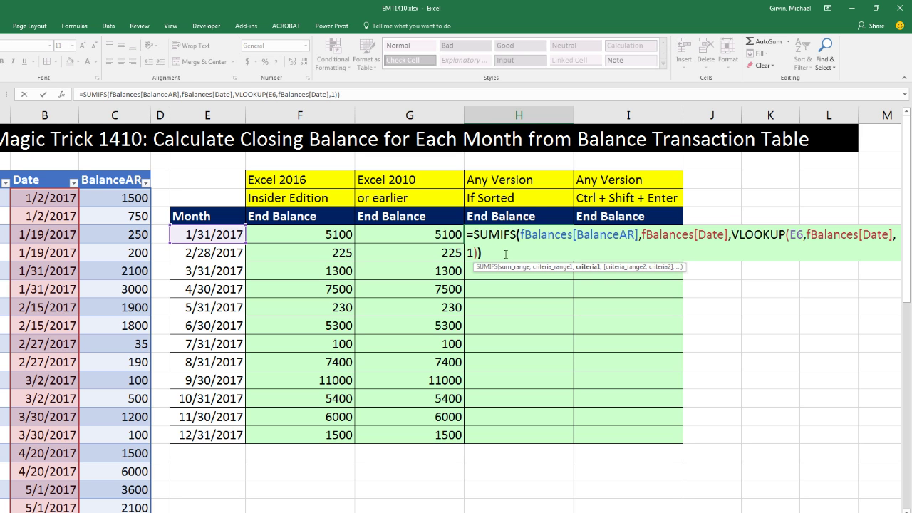
left_click(516, 268)
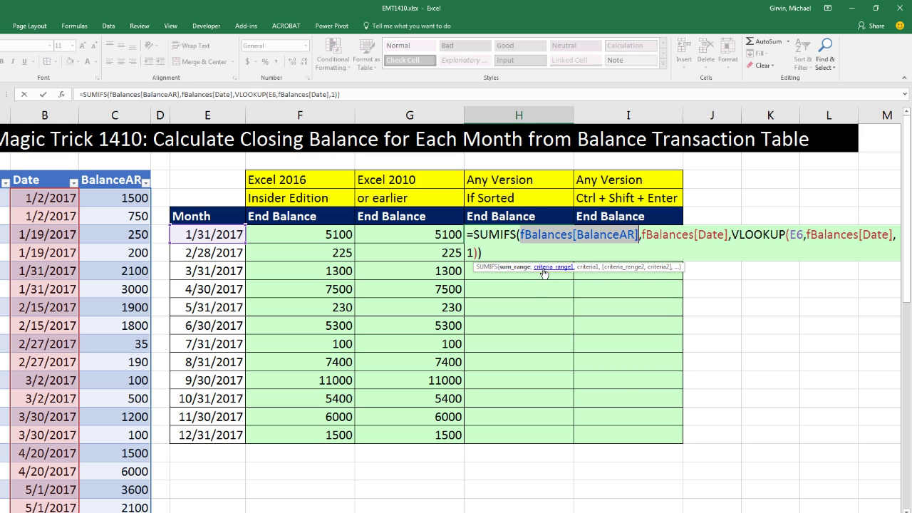
left_click(543, 268)
left_click(588, 268)
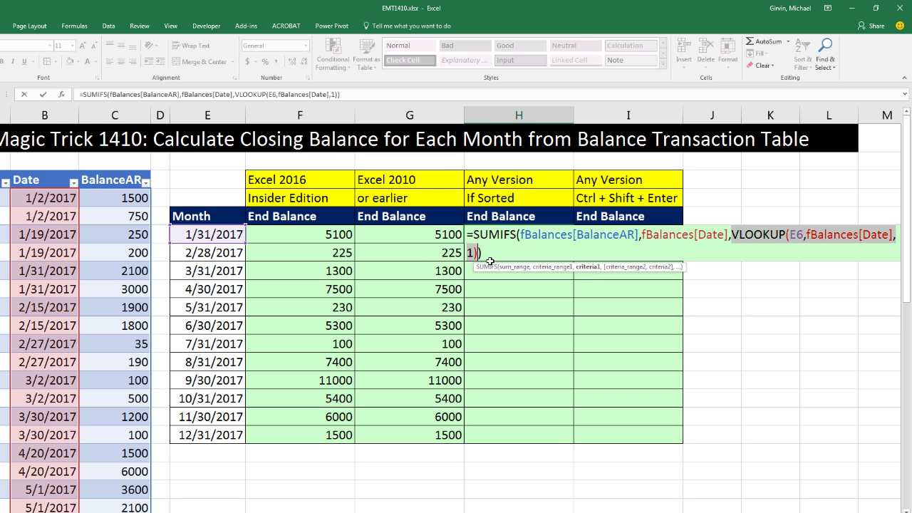
key("ctrl+Return")
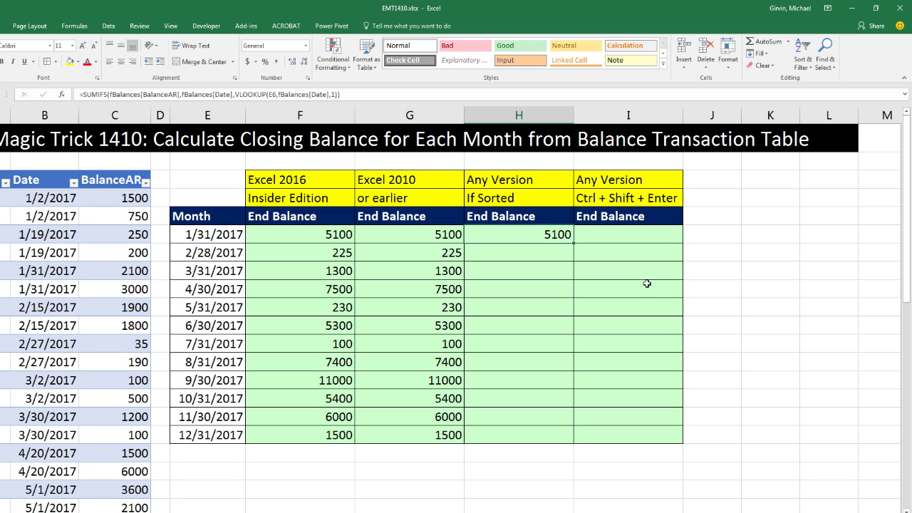
double_click(574, 243)
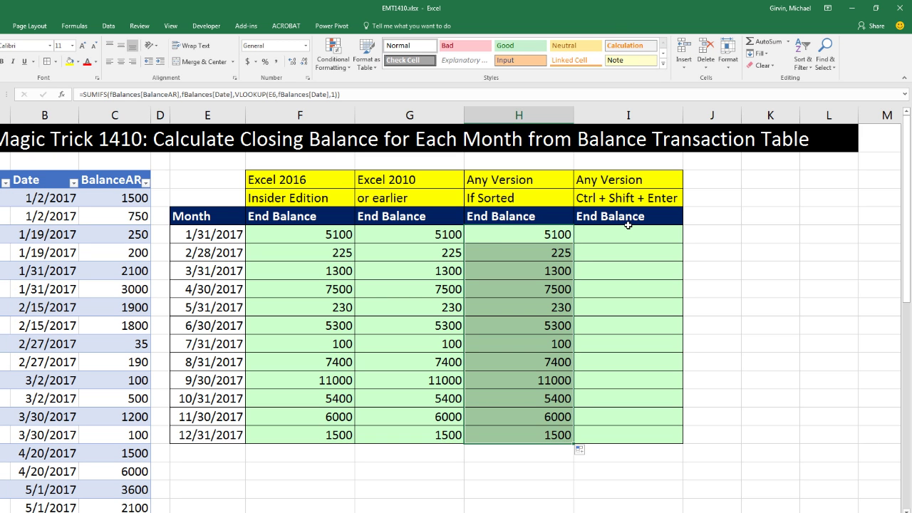
left_click(584, 238)
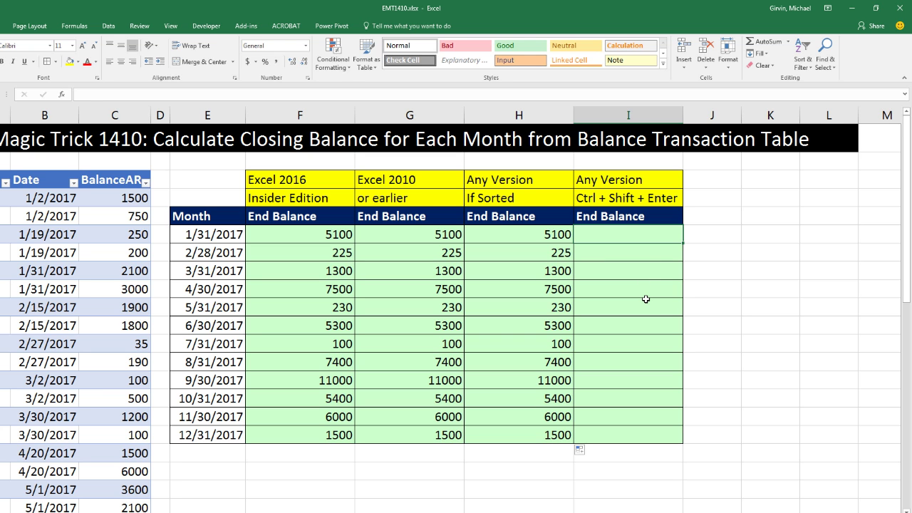
type("=max")
key("Tab")
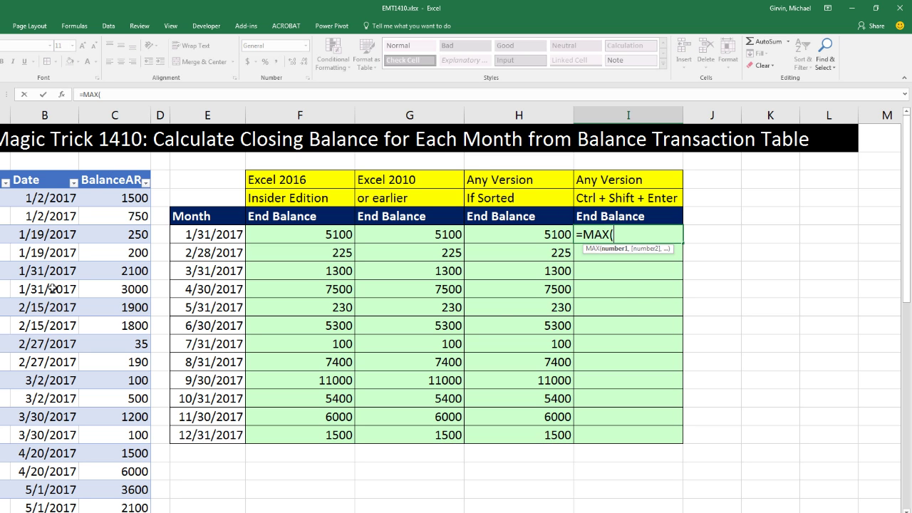
type("i")
key("Tab")
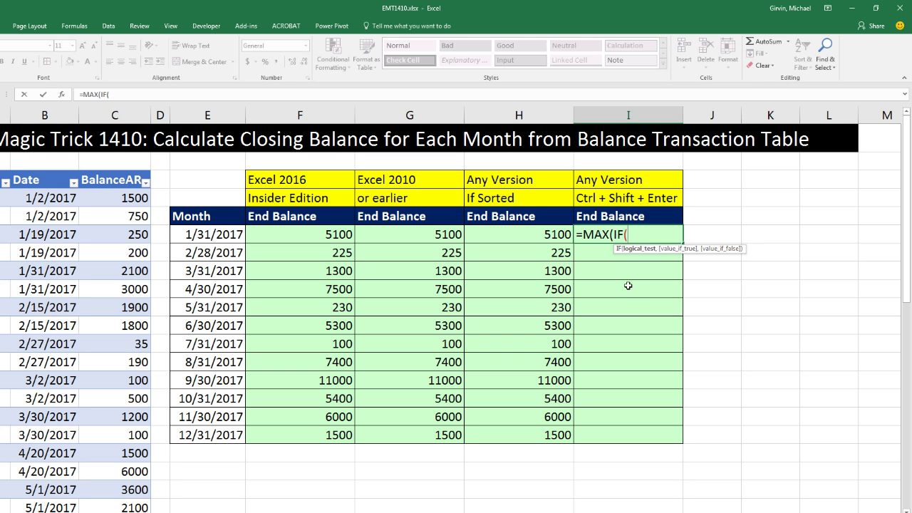
left_click(23, 171)
type("<=")
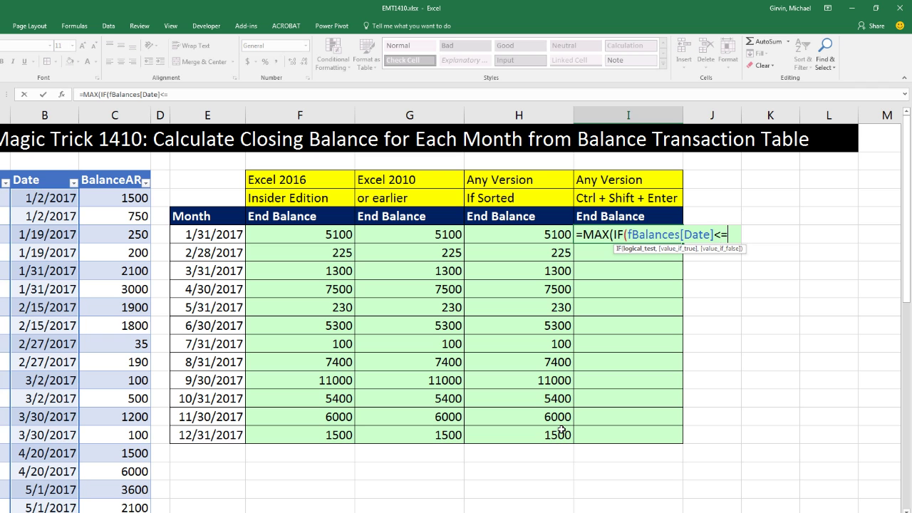
left_click(225, 231)
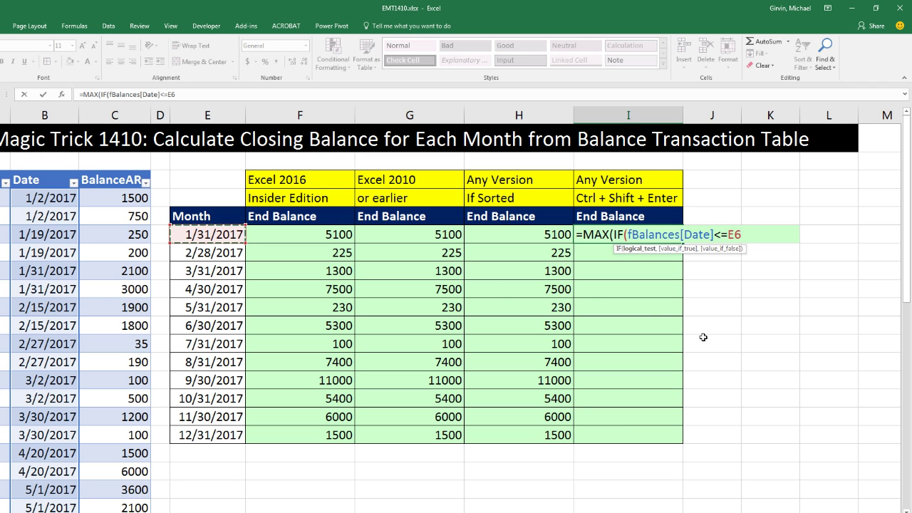
type(",")
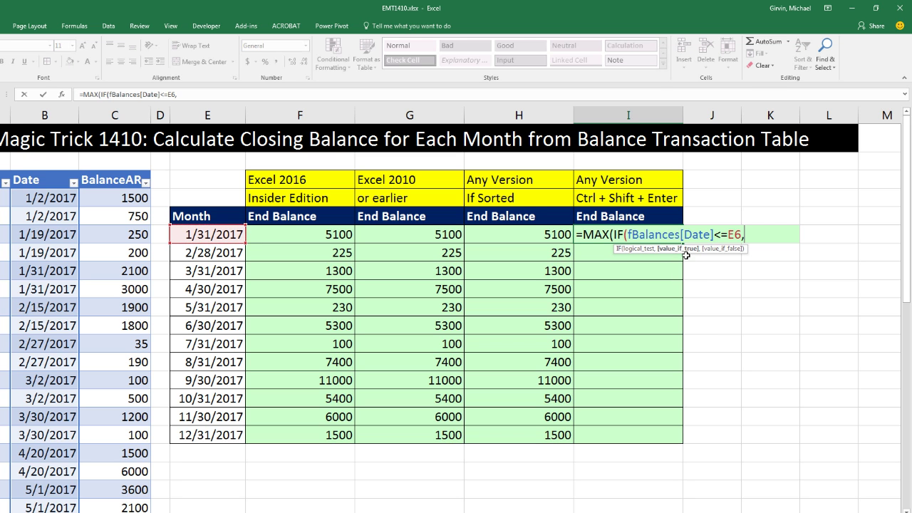
left_click(31, 172)
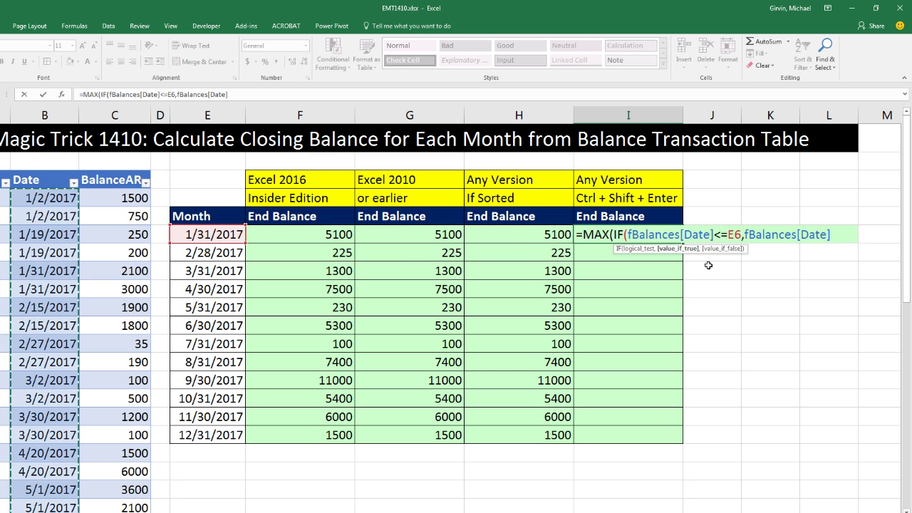
type(",")
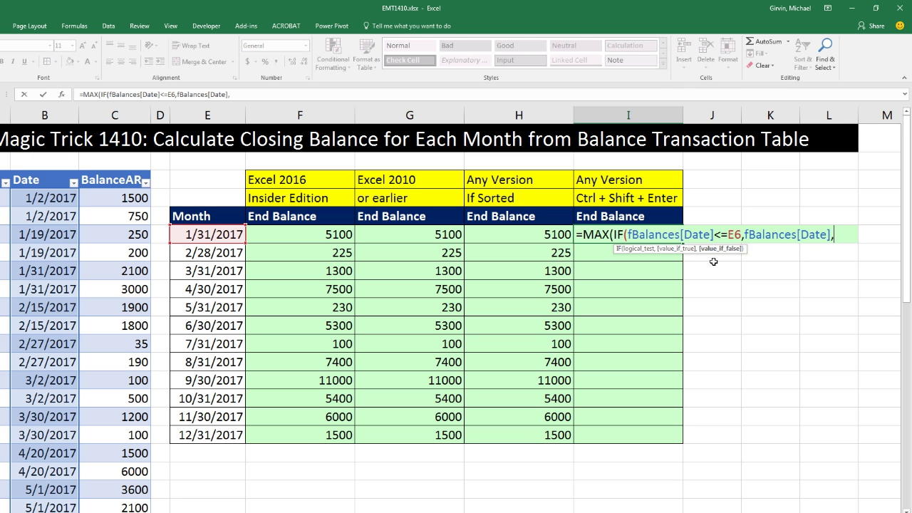
key("BackSpace")
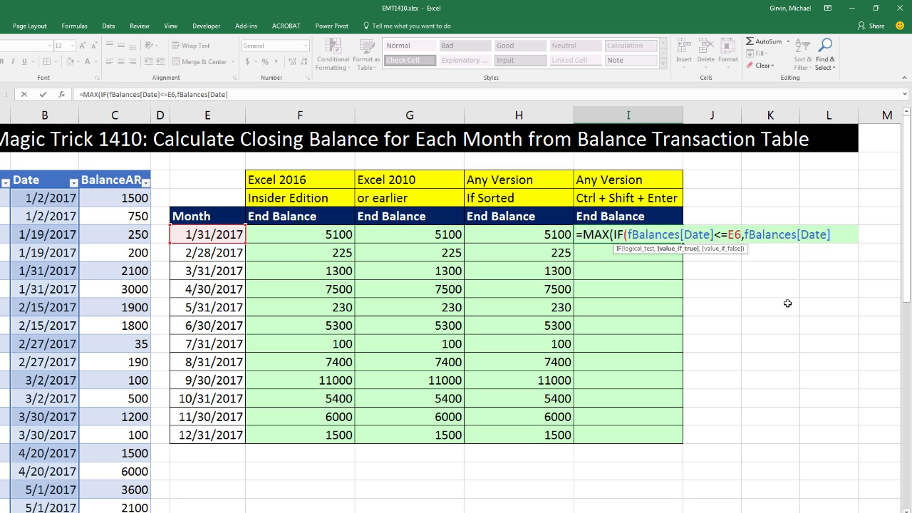
type(")")
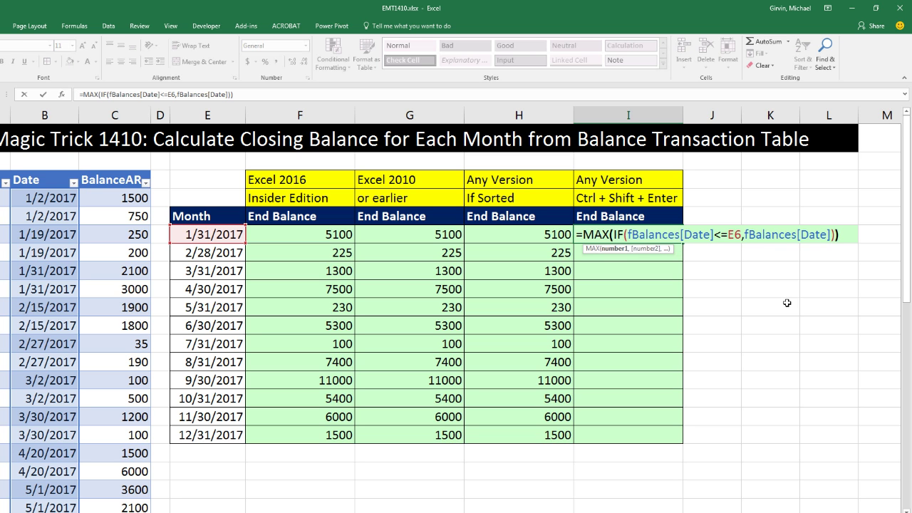
key("shift+Home")
left_click(619, 237)
left_click(613, 250)
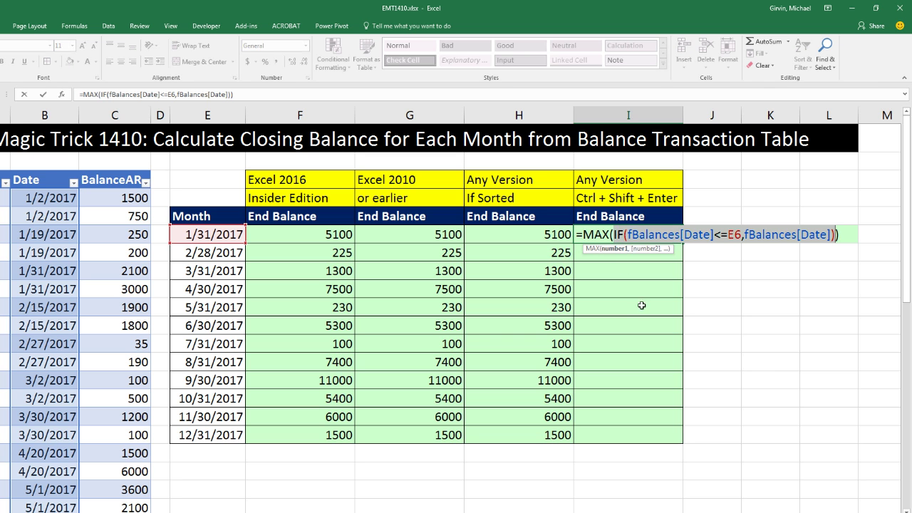
key("F9")
key("F9")
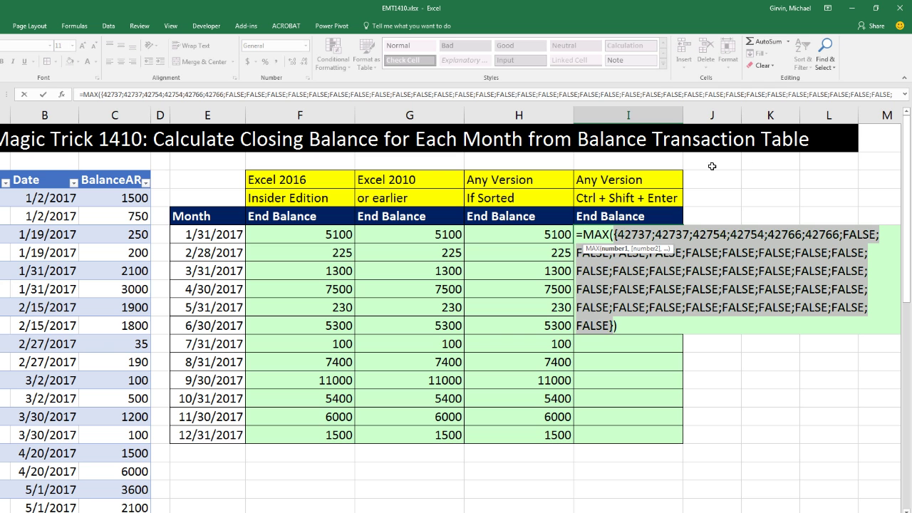
key("ctrl+z")
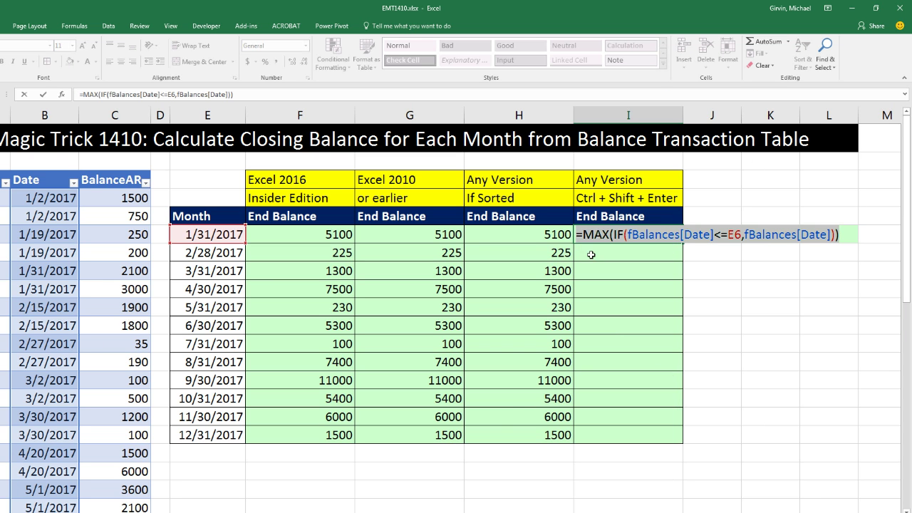
key("Left")
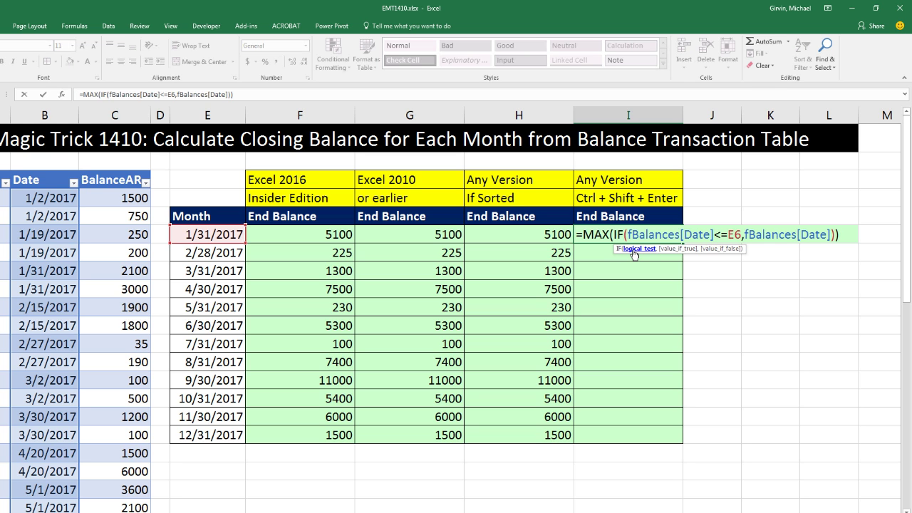
Step: Commit I6's MAX(IF) formula as an array formula, returning 1/31/2017
left_click(634, 250)
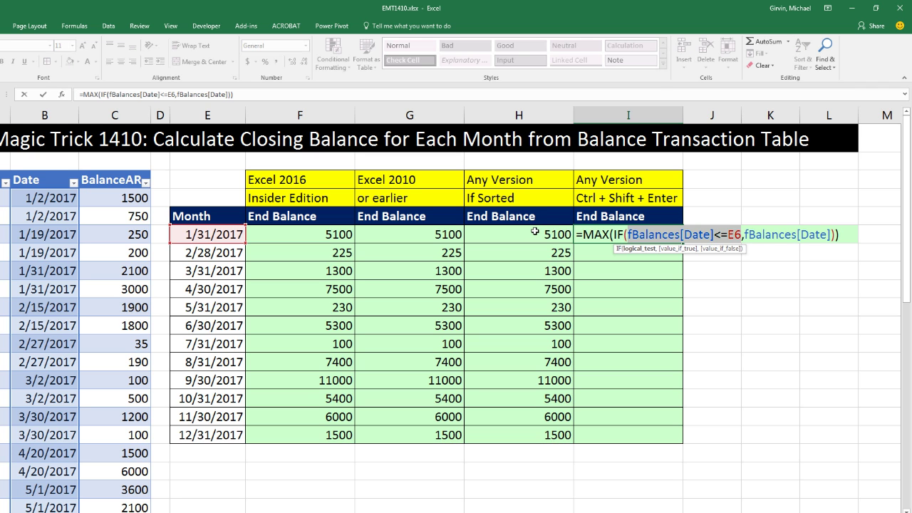
left_click(855, 236)
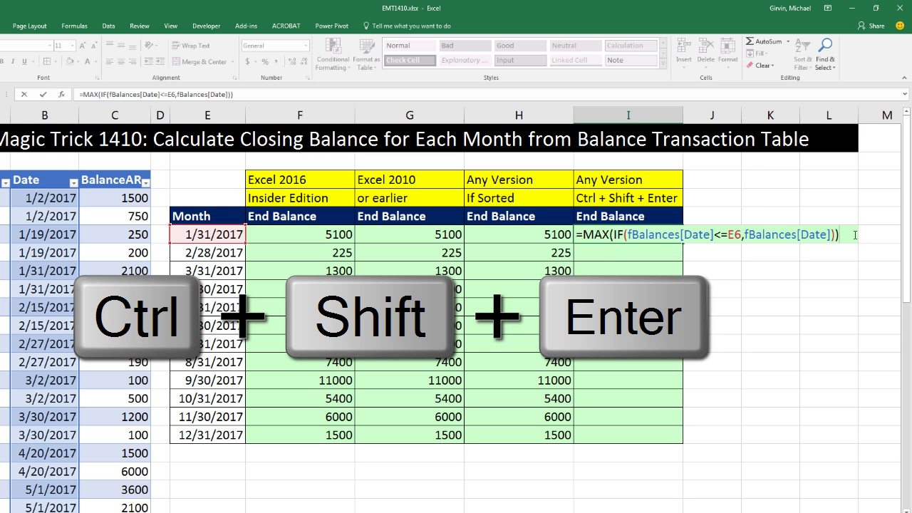
key("ctrl+shift+Return")
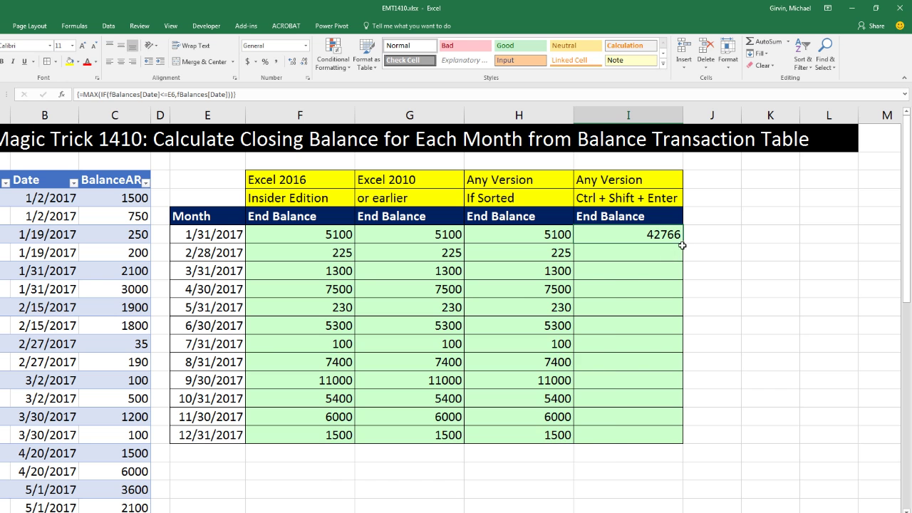
Step: Format I6 as a date, test the fill-down, then undo it and reopen the formula
key("ctrl+1")
left_click(350, 349)
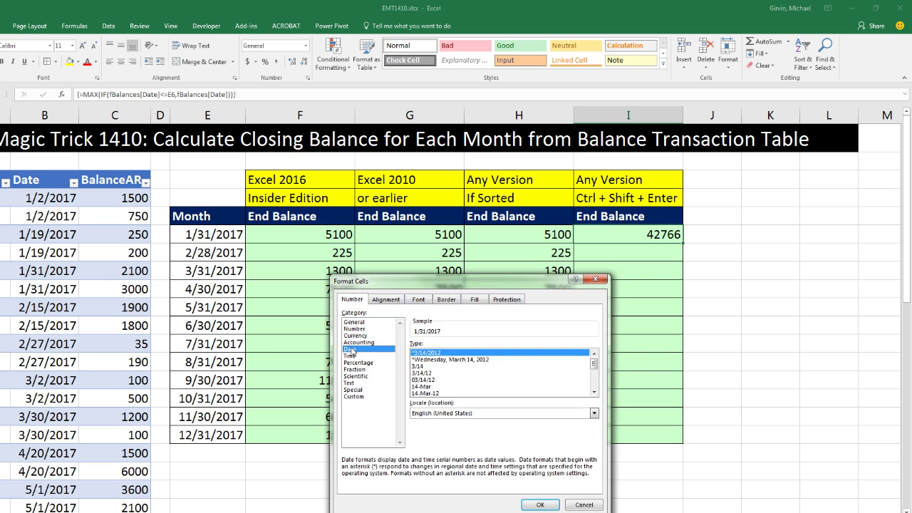
key("Return")
double_click(682, 243)
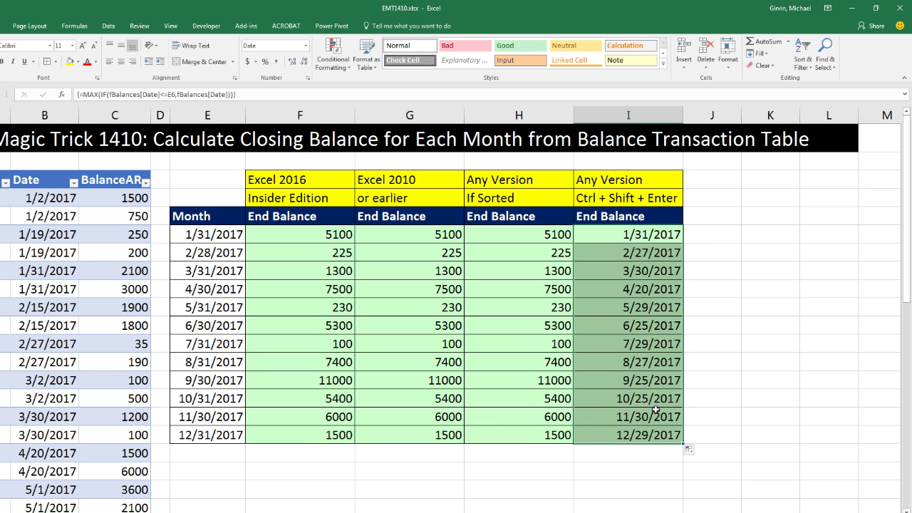
key("ctrl+z")
key("ctrl+z")
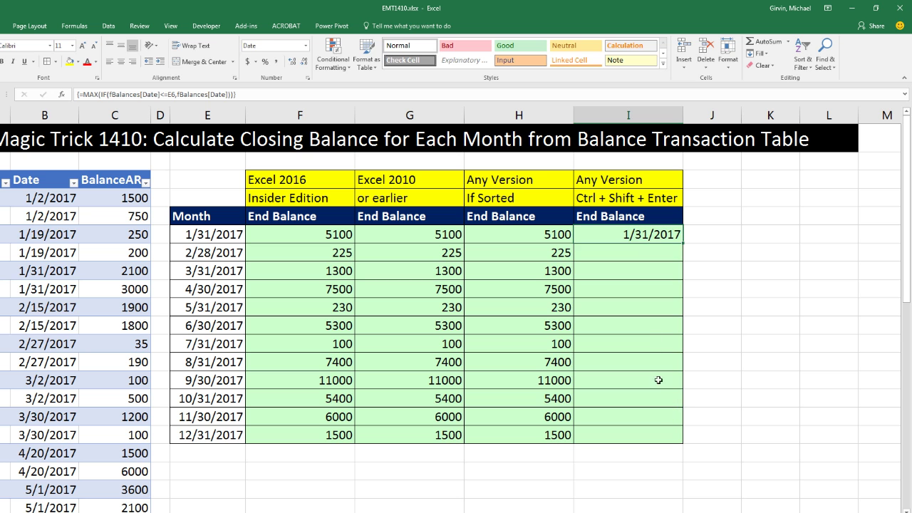
key("F2")
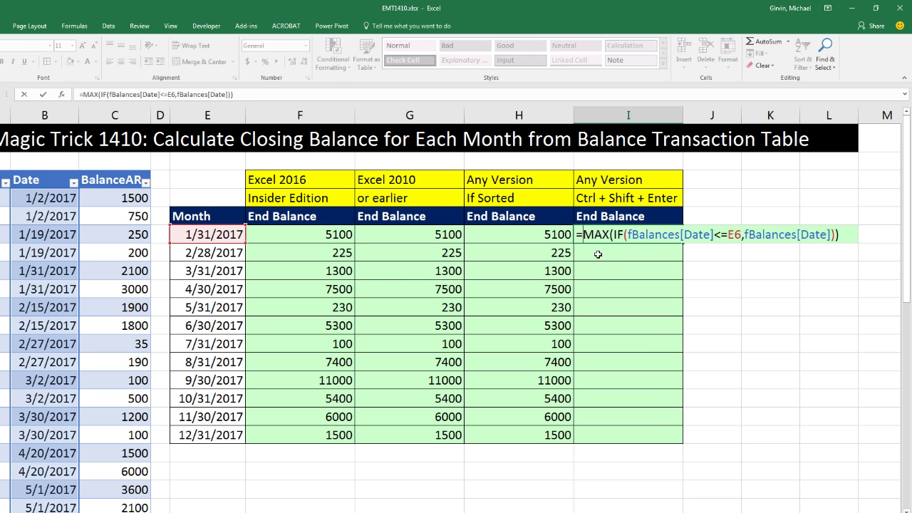
Step: Paste SUMIFS(fBalances[BalanceAR],fBalances[Date], before MAX(IF), array-enter it, and fill down to I17
key("ctrl+v")
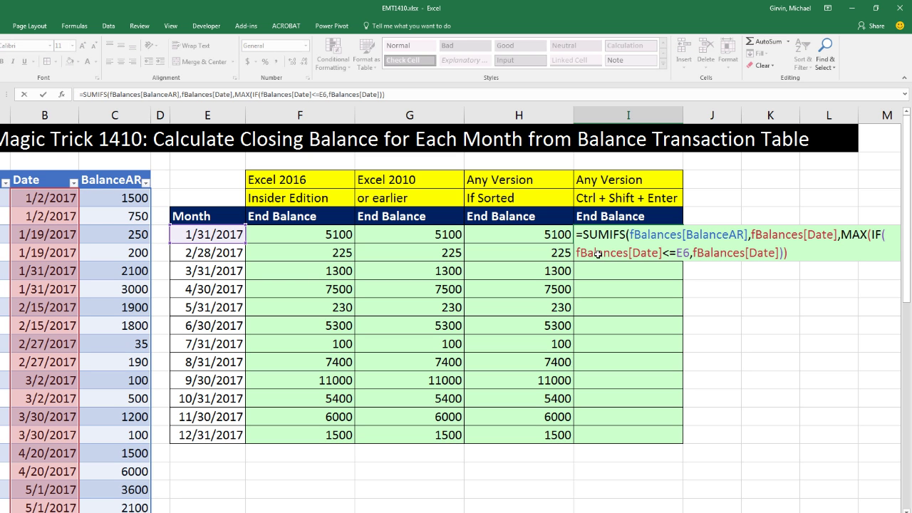
left_click(799, 250)
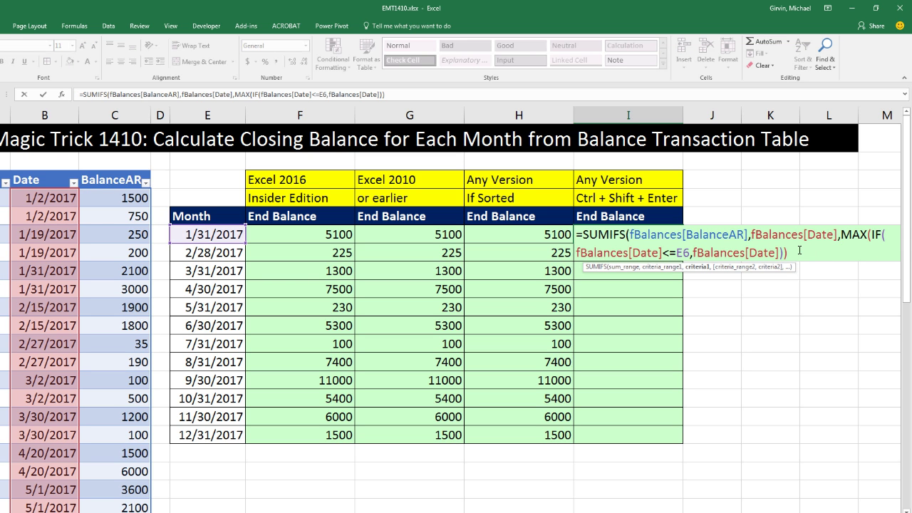
left_click(655, 239)
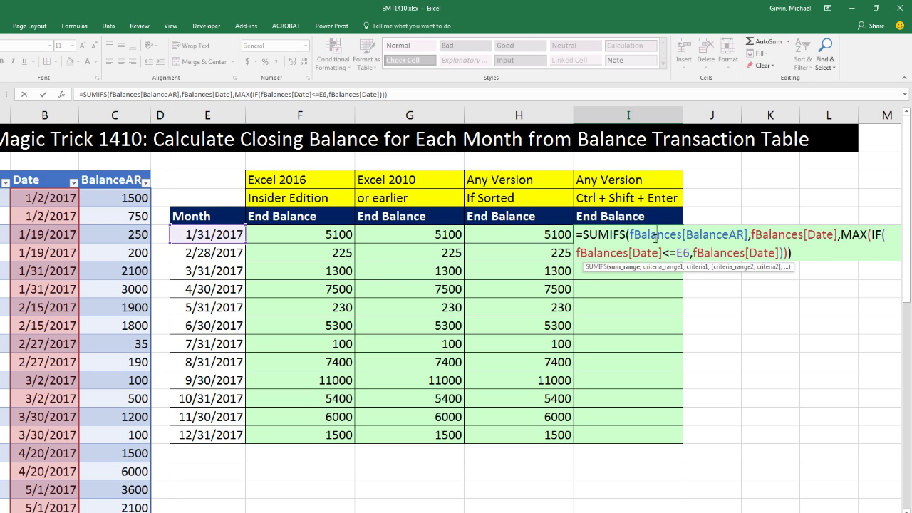
left_click(625, 267)
left_click(652, 267)
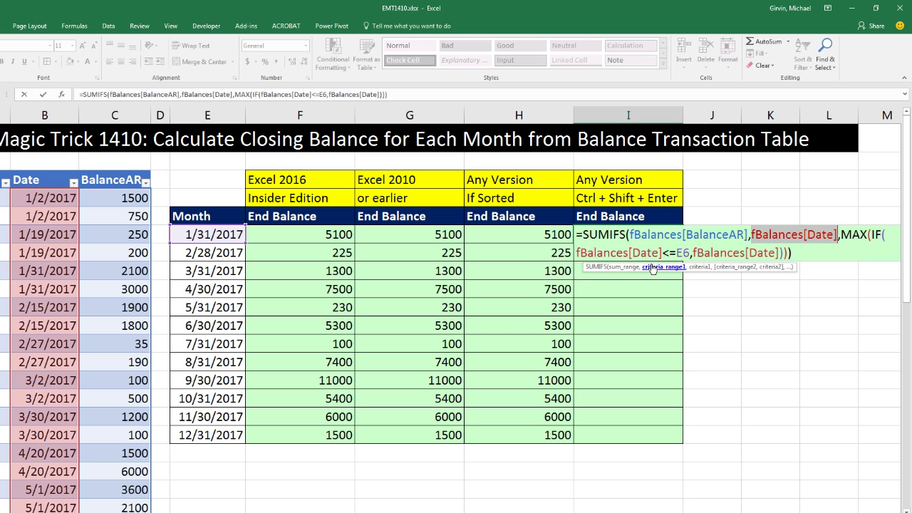
left_click(698, 267)
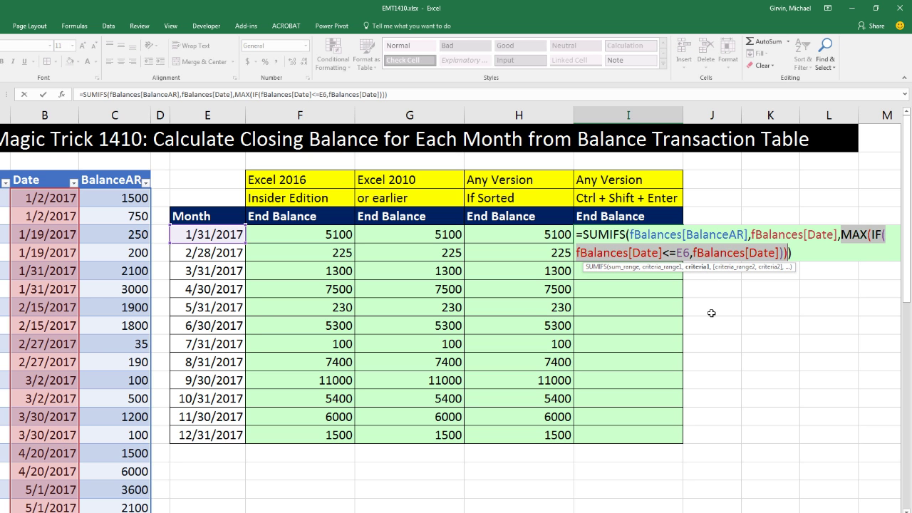
key("ctrl+shift+Return")
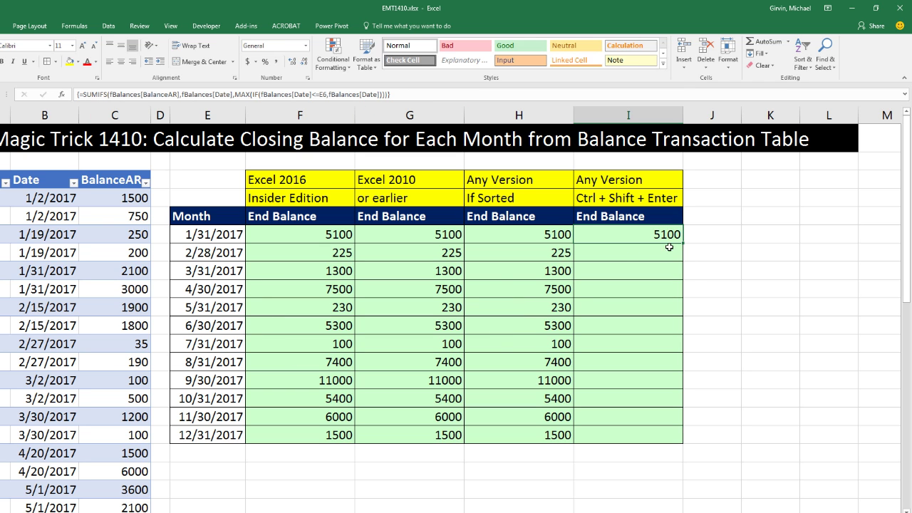
double_click(683, 245)
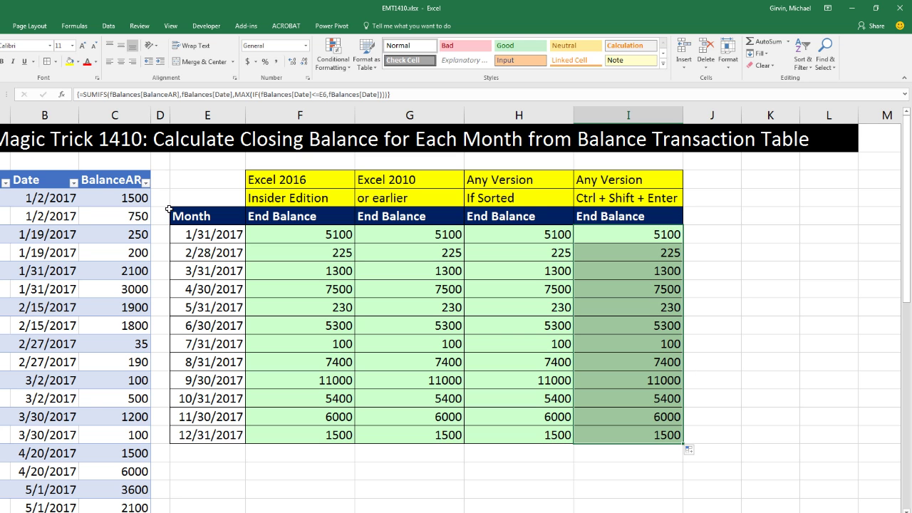
left_click(146, 183)
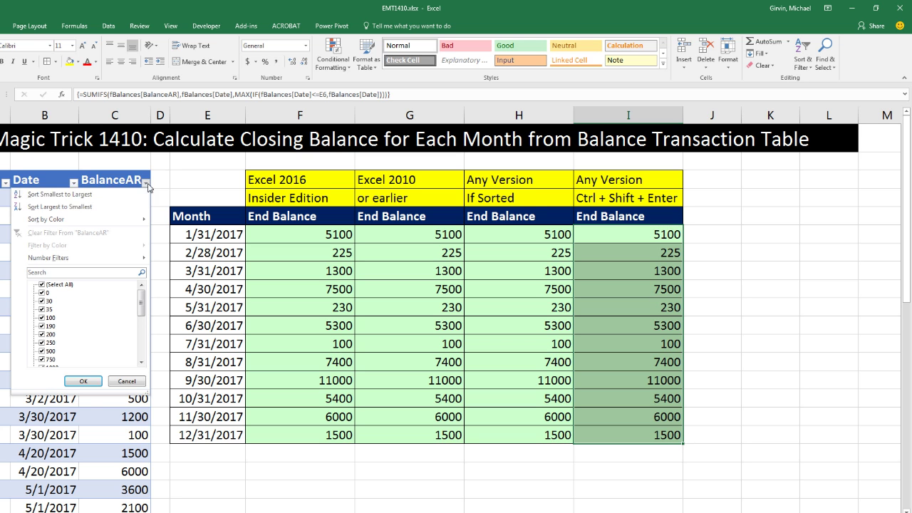
left_click(53, 211)
left_click_drag(264, 233, 429, 432)
left_click_drag(613, 235, 638, 437)
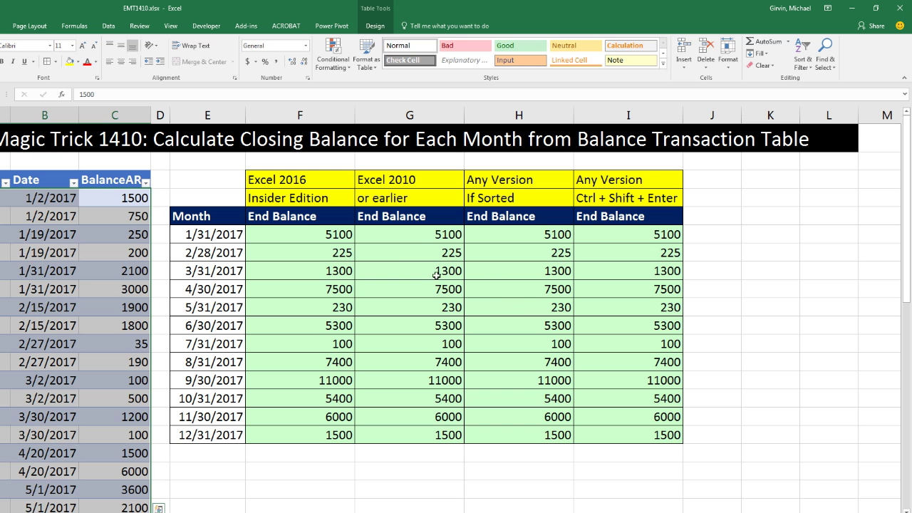
double_click(339, 237)
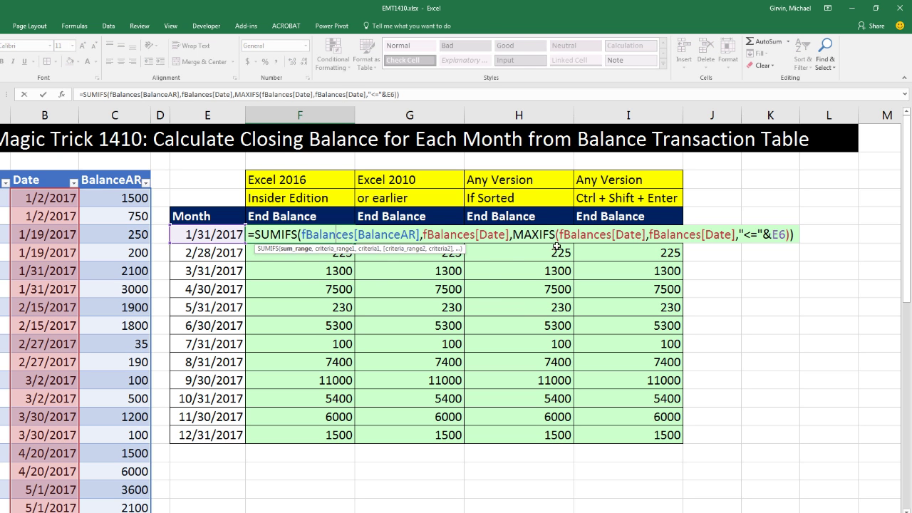
key("Escape")
double_click(404, 236)
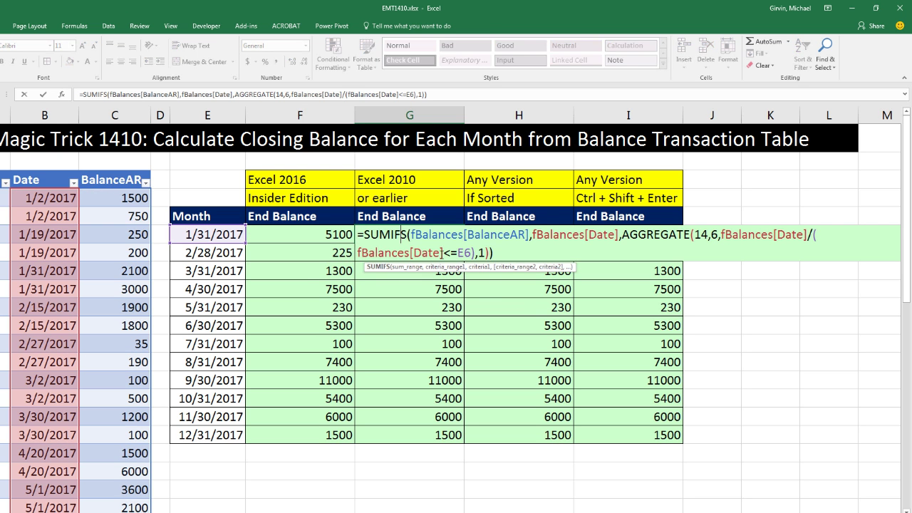
key("Escape")
double_click(544, 244)
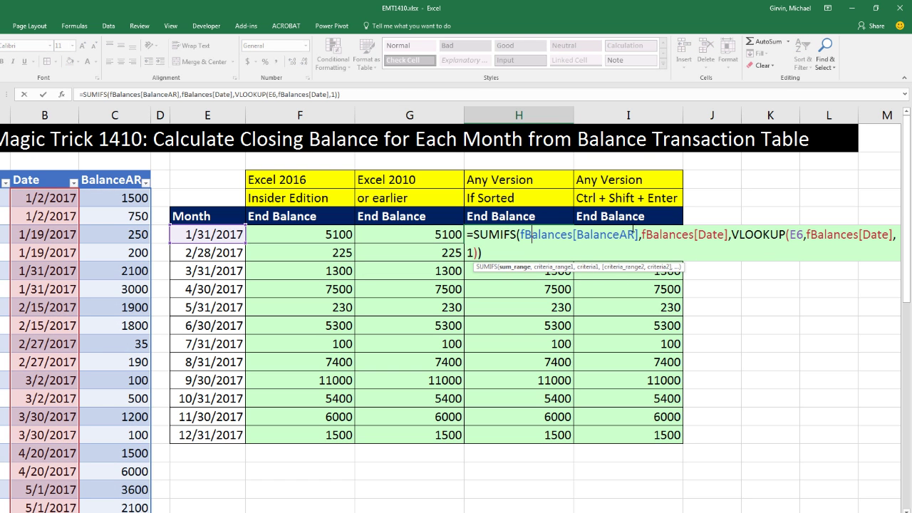
key("Escape")
double_click(632, 235)
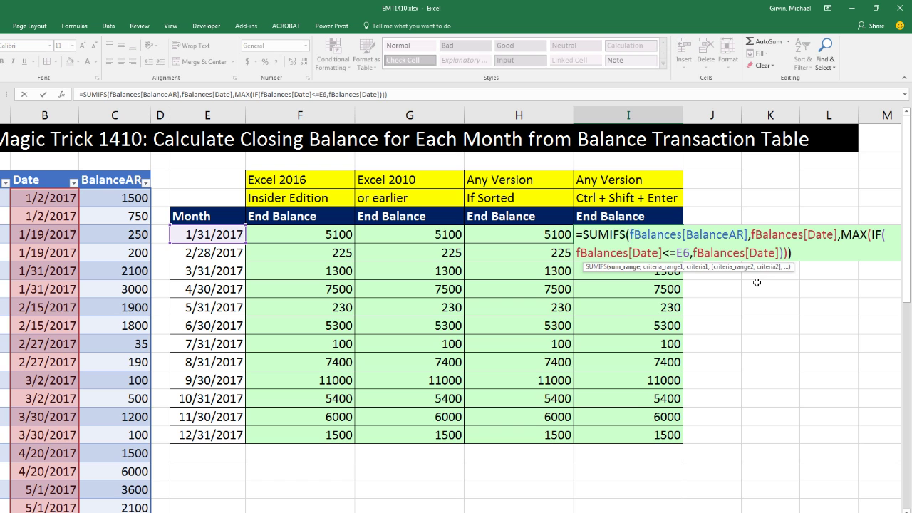
key("Escape")
double_click(328, 235)
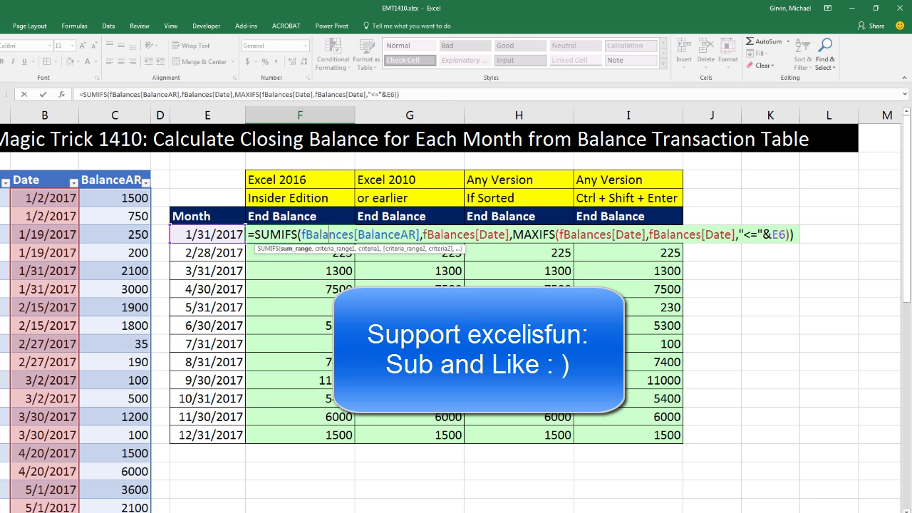